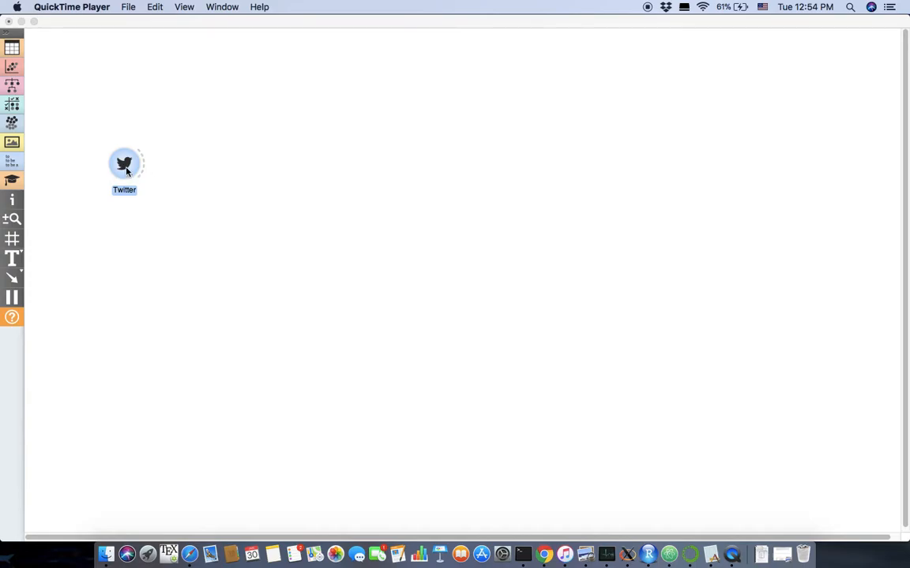
# Step: Set the Twitter widget's maximum to 50 tweets, run the search by author, and close its settings
pyautogui.click(126, 171)
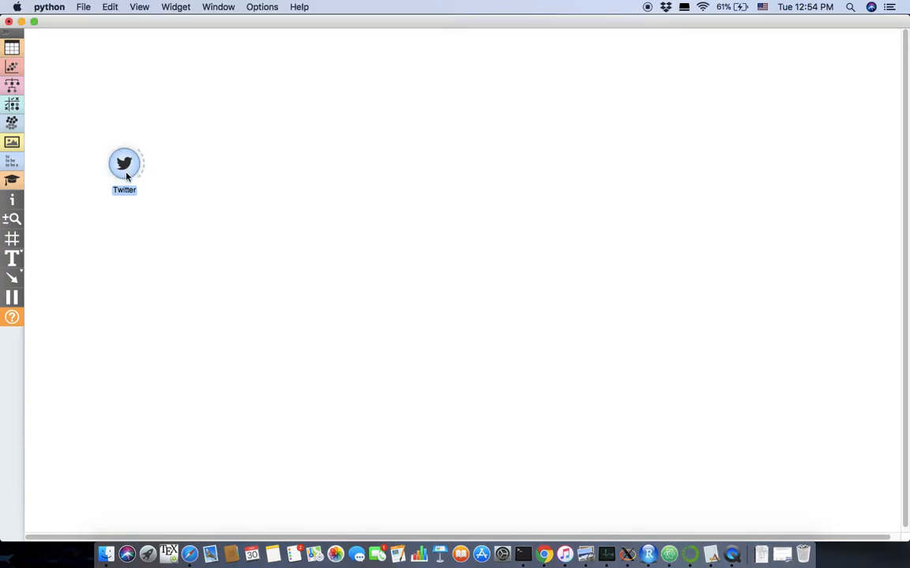
pyautogui.doubleClick(126, 166)
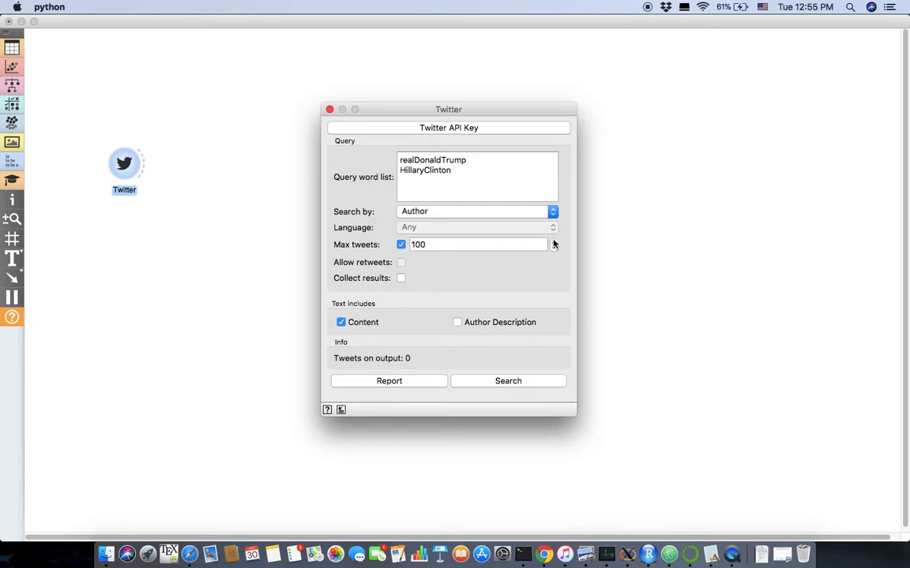
pyautogui.doubleClick(476, 248)
pyautogui.write('50')
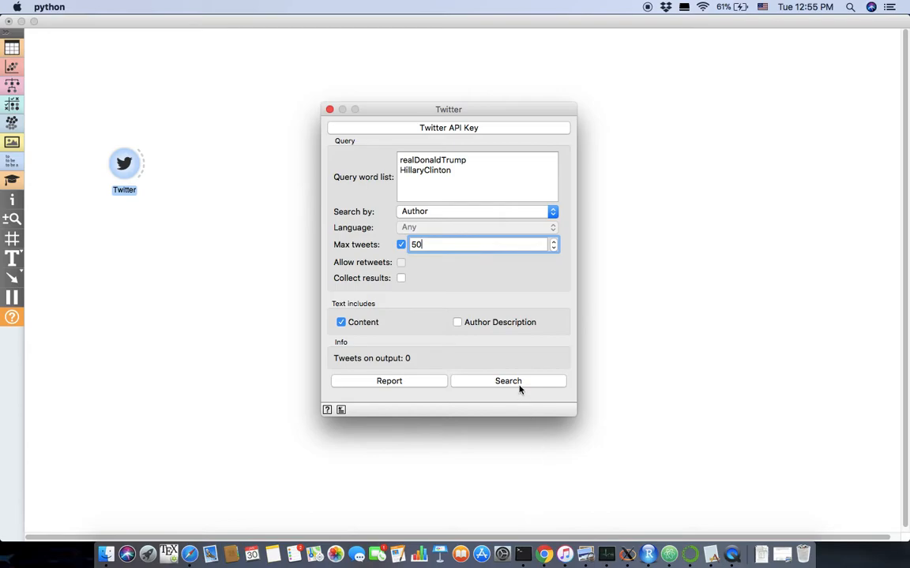
pyautogui.click(507, 381)
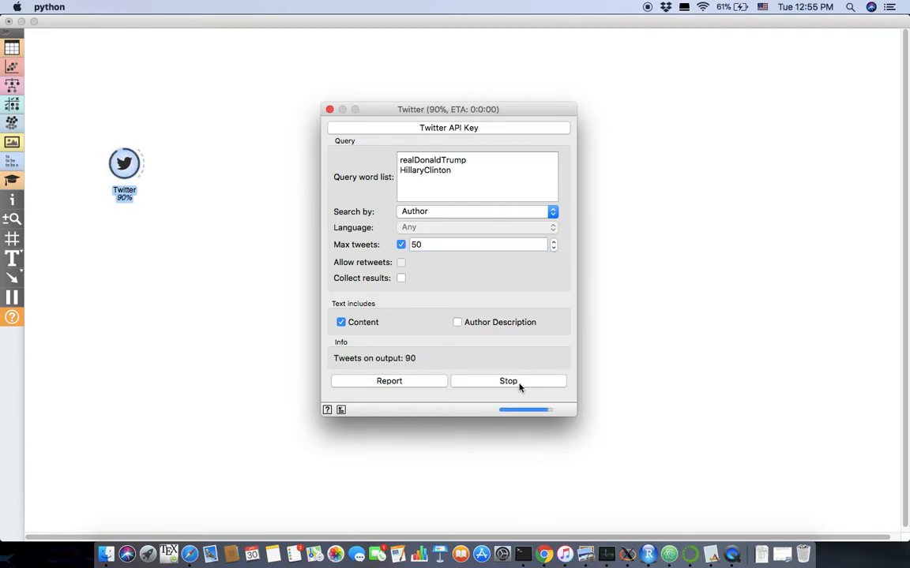
pyautogui.click(329, 109)
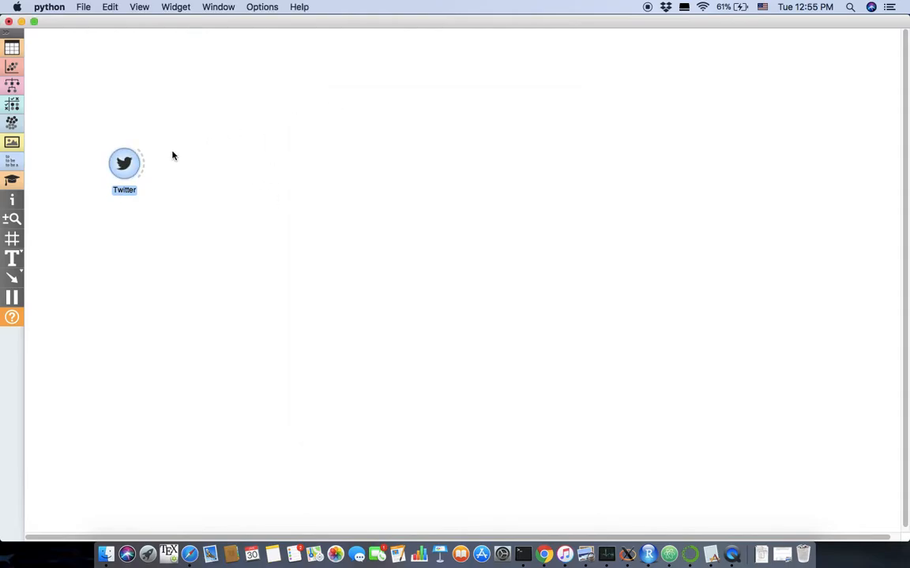
# Step: Add a Corpus Viewer widget connected to the Twitter widget's output
pyautogui.moveTo(143, 164); pyautogui.dragTo(211, 145)
pyautogui.write('qu')
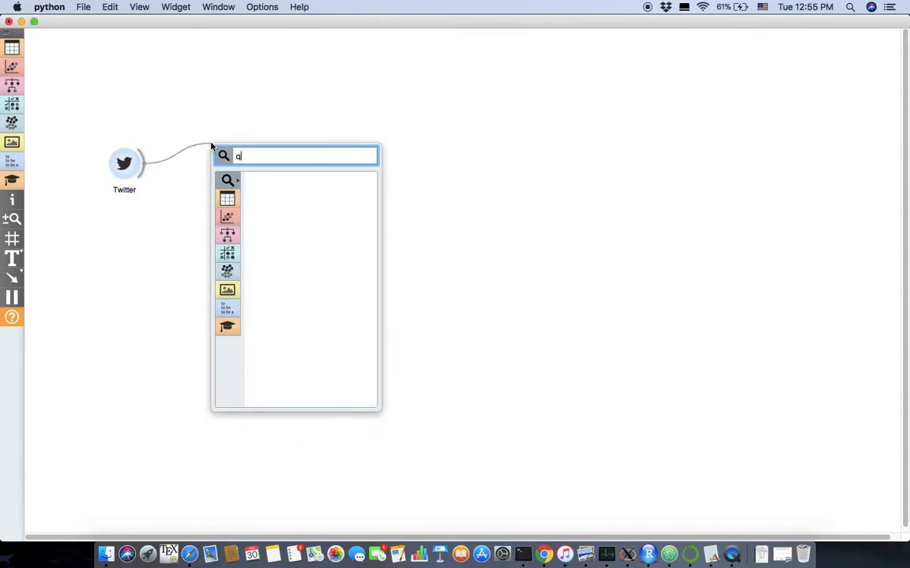
pyautogui.press('BackSpace')
pyautogui.press('BackSpace')
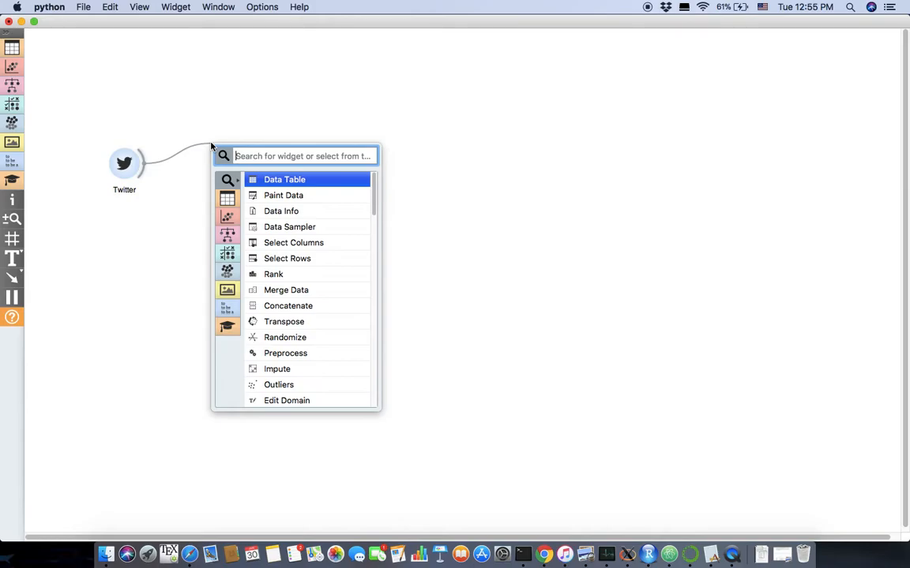
pyautogui.write('cor')
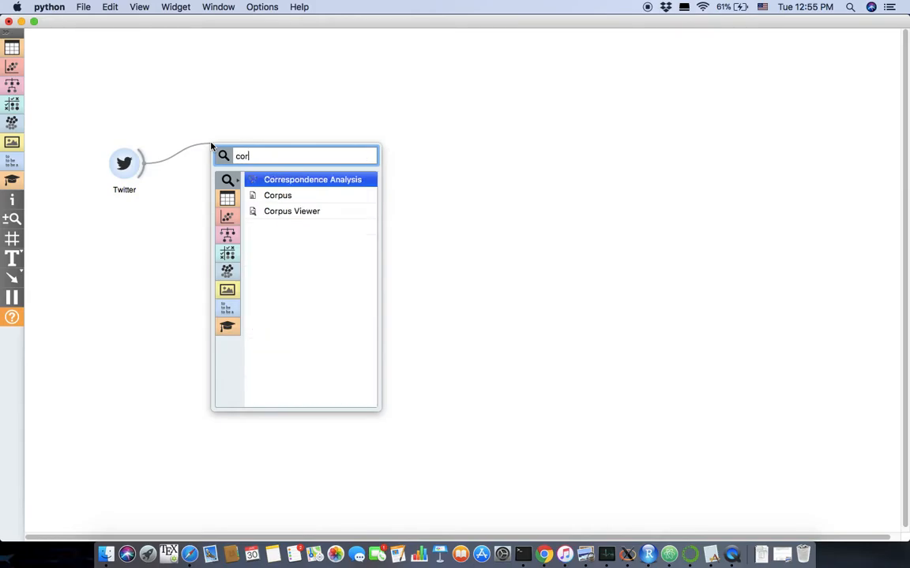
pyautogui.press('Down')
pyautogui.press('Down')
pyautogui.press('Return')
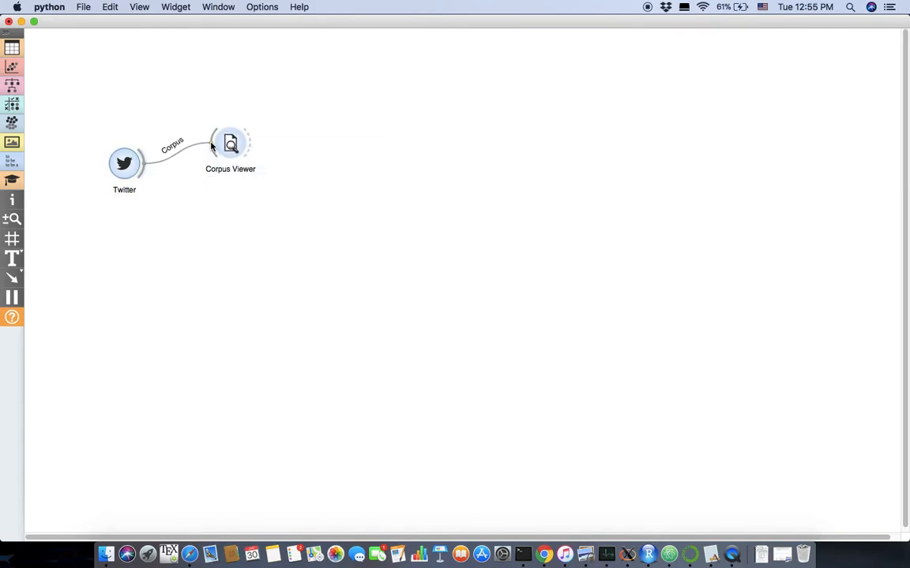
# Step: Browse the collected tweets in the Corpus Viewer and display the contents of documents 6 to 11
pyautogui.doubleClick(232, 142)
pyautogui.scroll(-20, 379, 277)
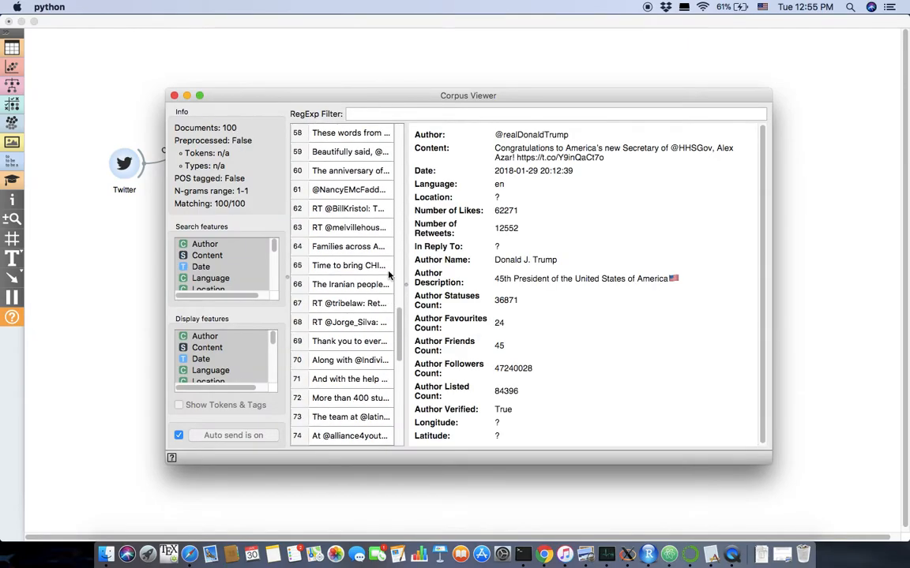
pyautogui.scroll(20, 390, 268)
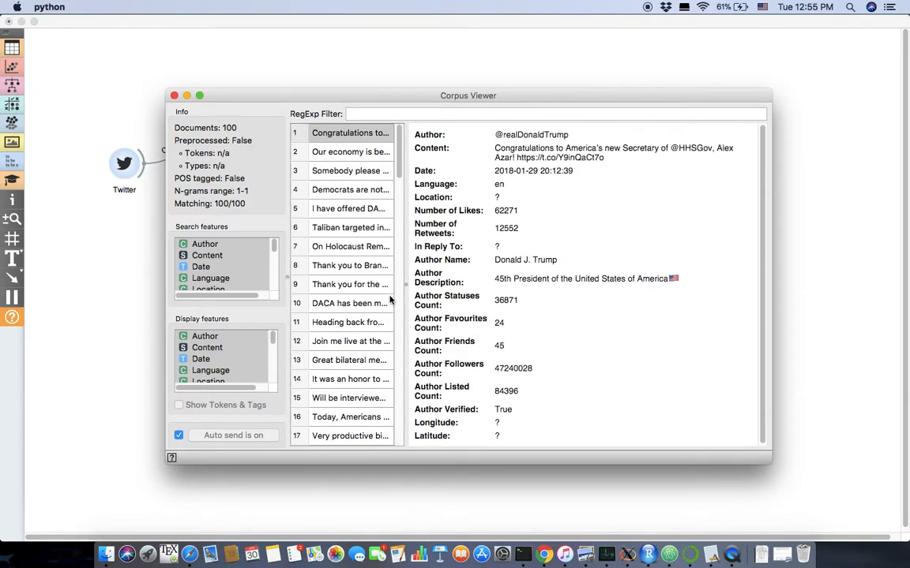
pyautogui.click(351, 322)
pyautogui.keyDown('shift'); pyautogui.click(351, 341); pyautogui.keyUp('shift')
pyautogui.scroll(-5, 536, 342)
pyautogui.keyDown('shift'); pyautogui.click(347, 227); pyautogui.keyUp('shift')
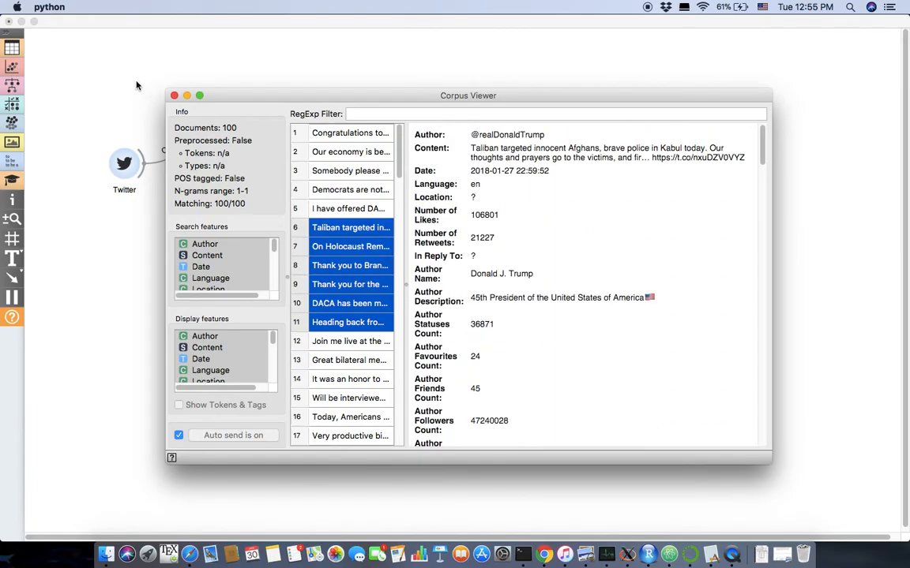
pyautogui.click(175, 95)
# Step: Add a Word Cloud widget connected to the Twitter widget's output
pyautogui.moveTo(142, 170); pyautogui.dragTo(173, 215)
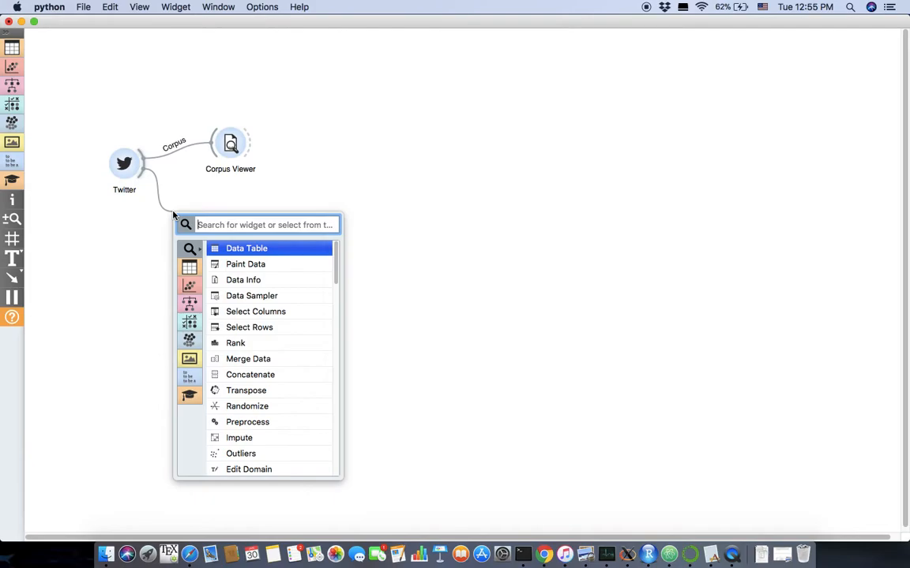
pyautogui.write('wi')
pyautogui.press('BackSpace')
pyautogui.press('BackSpace')
pyautogui.write('wo')
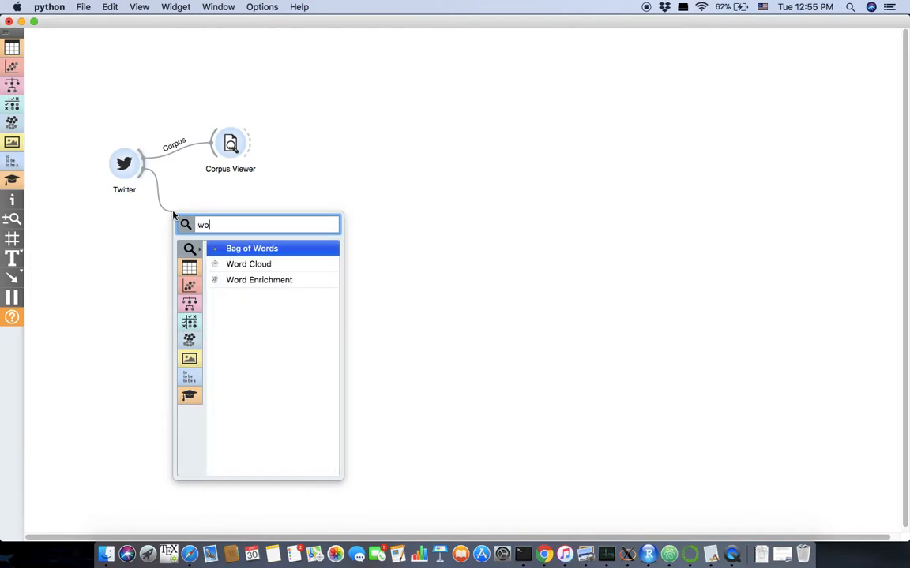
pyautogui.write('r')
pyautogui.press('Down')
pyautogui.press('Down')
pyautogui.press('Up')
pyautogui.press('Return')
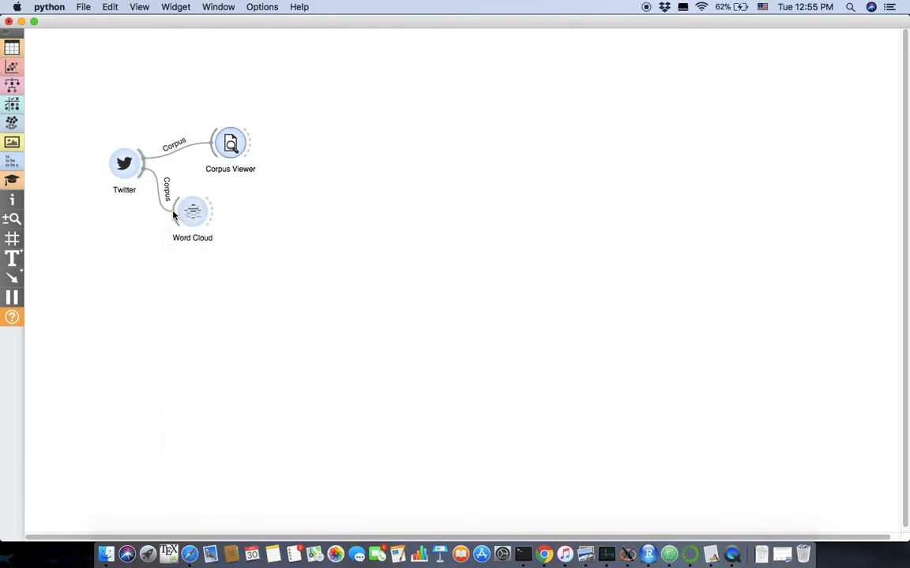
# Step: Move the Word Cloud widget farther away from Twitter and view its cloud of the raw tweets
pyautogui.moveTo(182, 213); pyautogui.dragTo(346, 192)
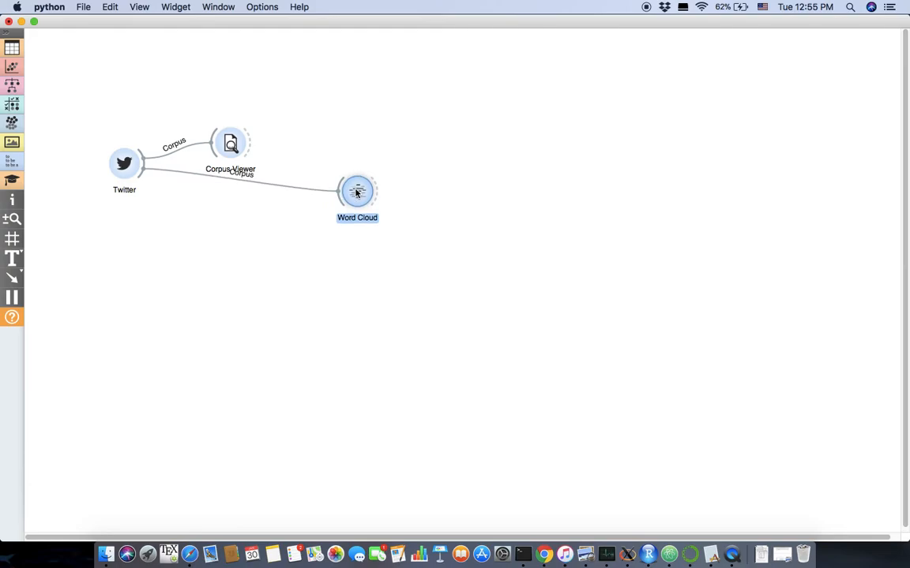
pyautogui.doubleClick(347, 191)
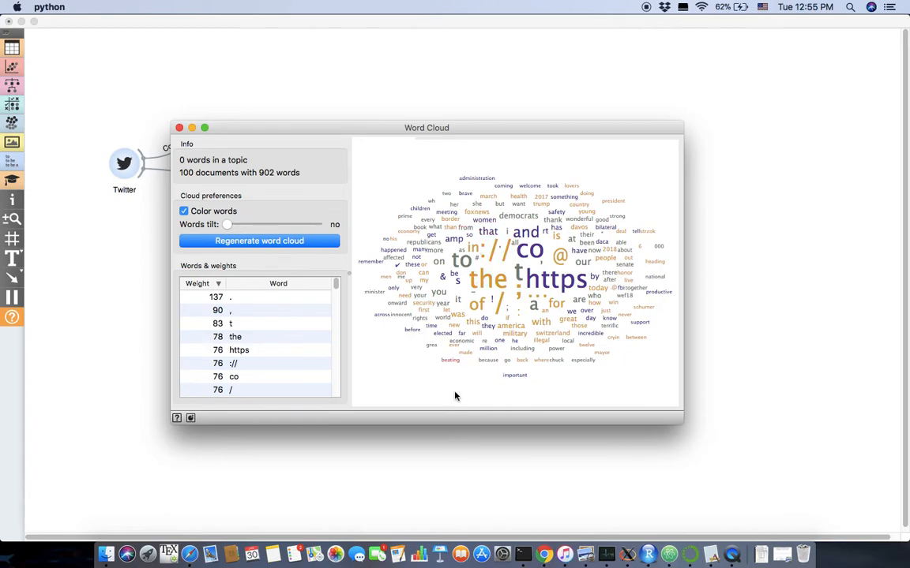
pyautogui.click(179, 129)
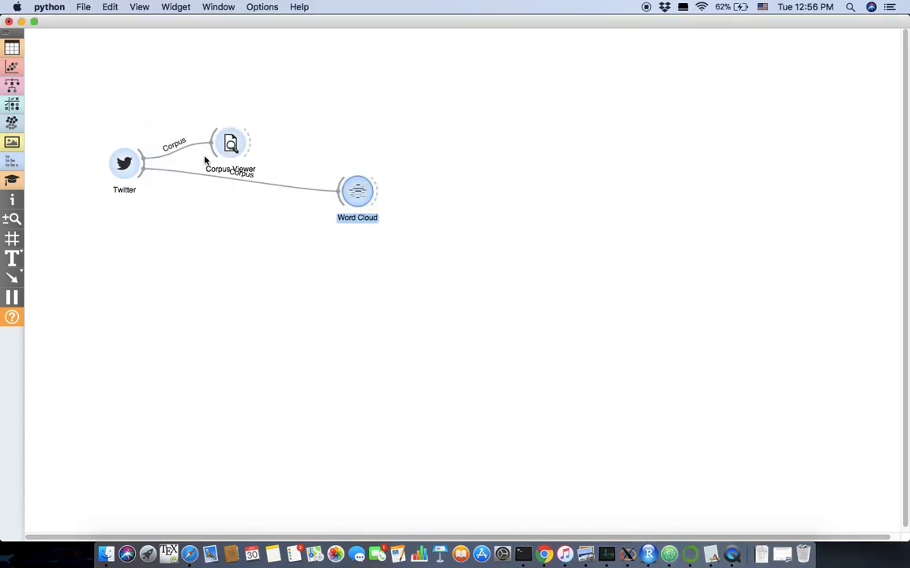
# Step: Move Corpus Viewer higher on the canvas and add a Preprocess Text widget connected to the Twitter output
pyautogui.moveTo(229, 145); pyautogui.dragTo(230, 114)
pyautogui.moveTo(145, 176); pyautogui.dragTo(189, 245)
pyautogui.write('pre')
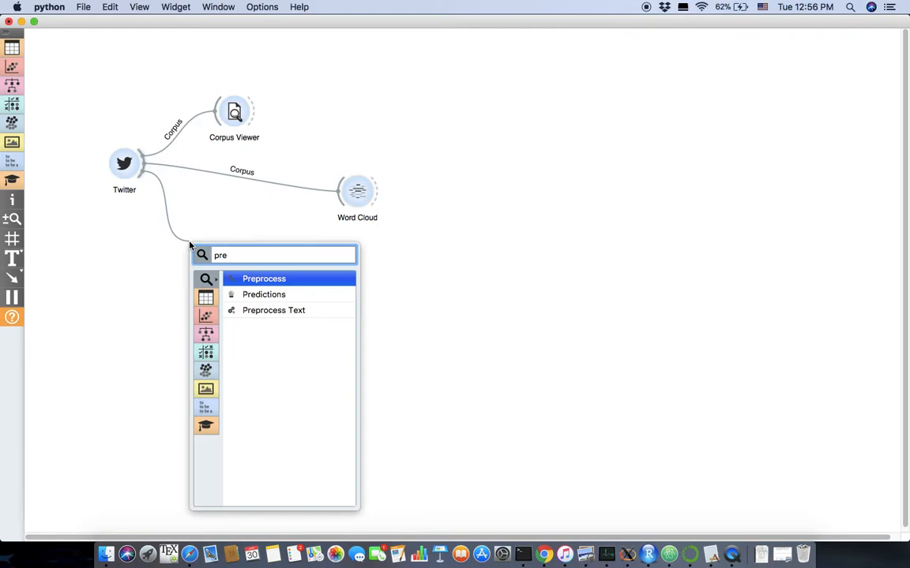
pyautogui.press('Down')
pyautogui.press('Down')
pyautogui.press('Return')
pyautogui.moveTo(222, 245); pyautogui.dragTo(394, 309)
# Step: Review the transformation, tokenization and filtering settings of Preprocess Text, dismissing the NLTK data notice
pyautogui.doubleClick(230, 272)
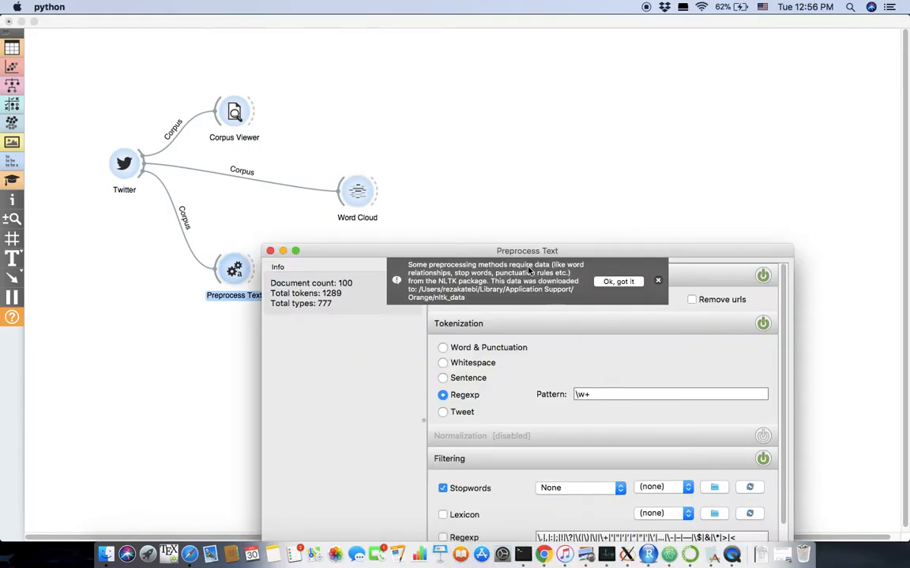
pyautogui.moveTo(479, 251); pyautogui.dragTo(320, 54)
pyautogui.scroll(-2, 481, 247)
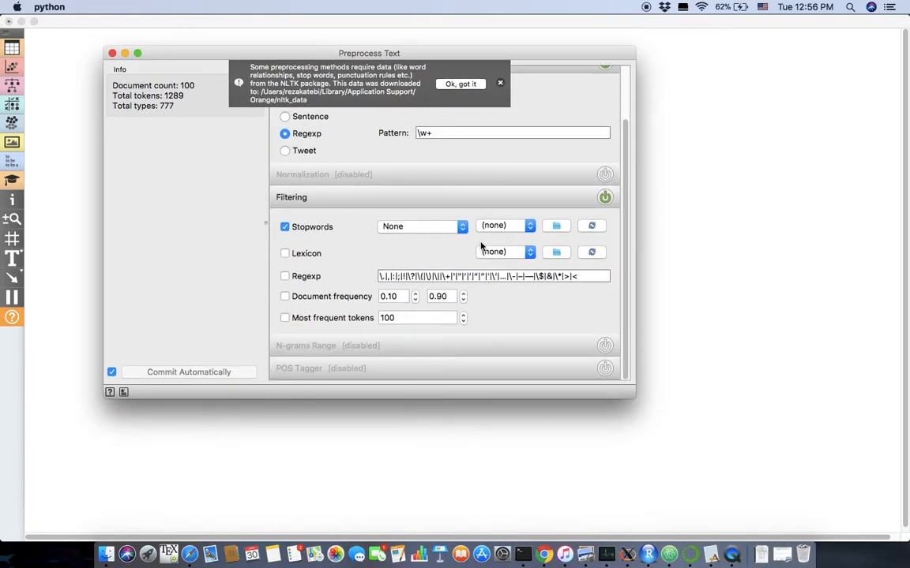
pyautogui.scroll(2, 481, 247)
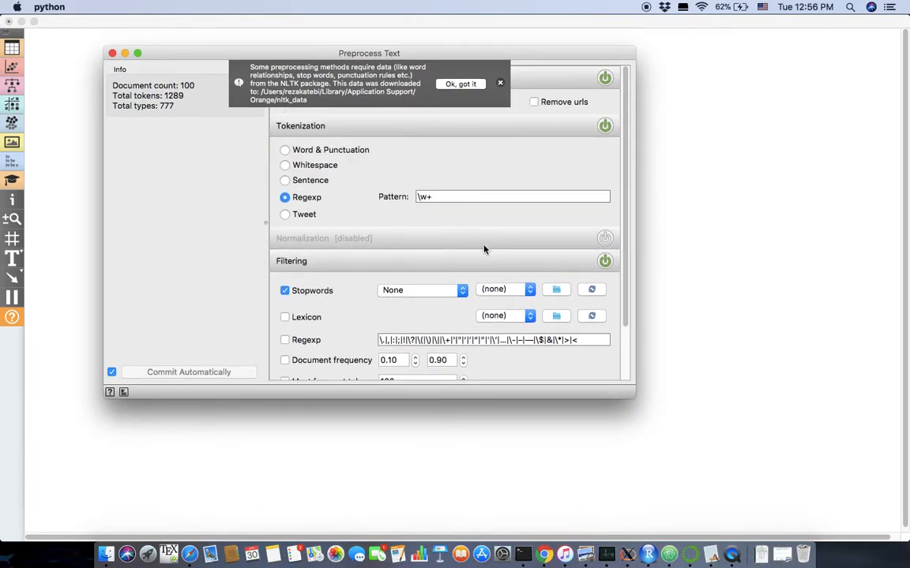
pyautogui.click(461, 84)
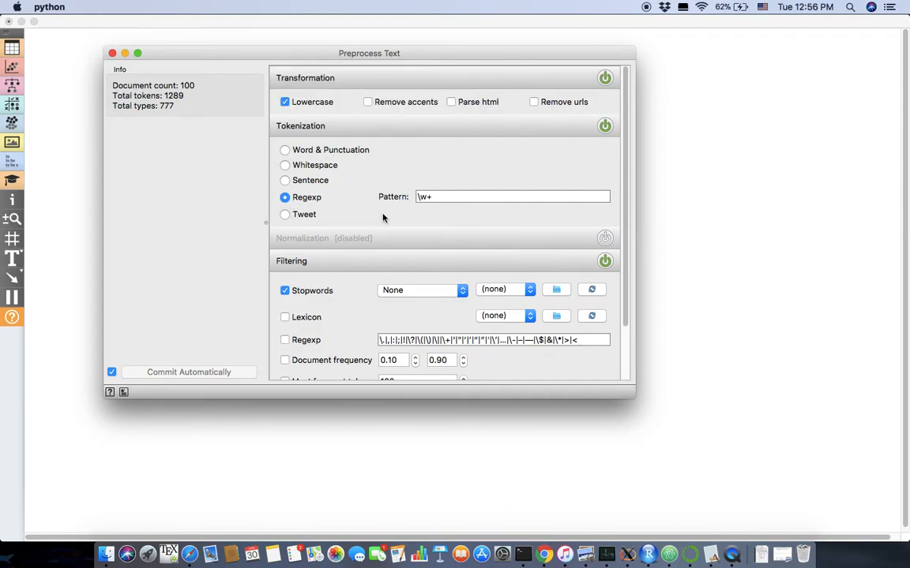
pyautogui.scroll(-2, 360, 203)
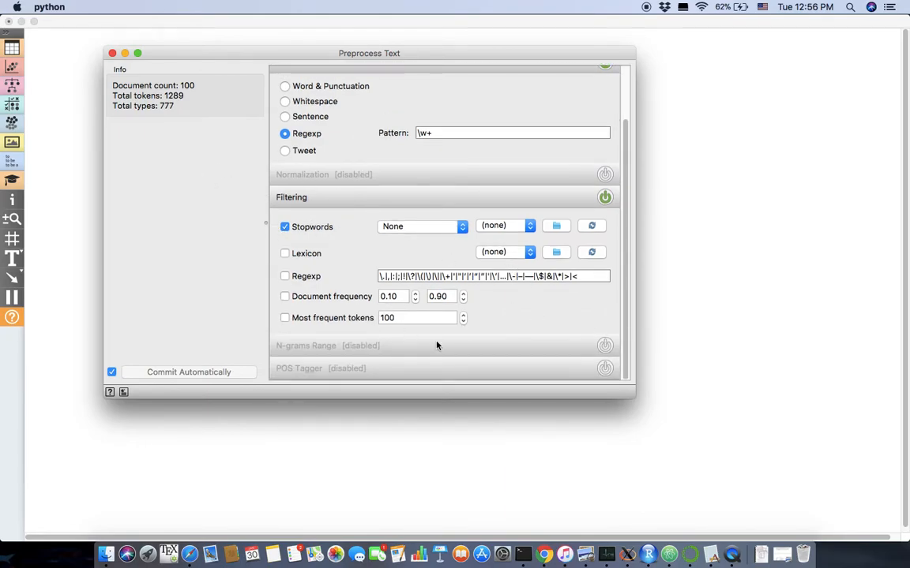
pyautogui.click(111, 53)
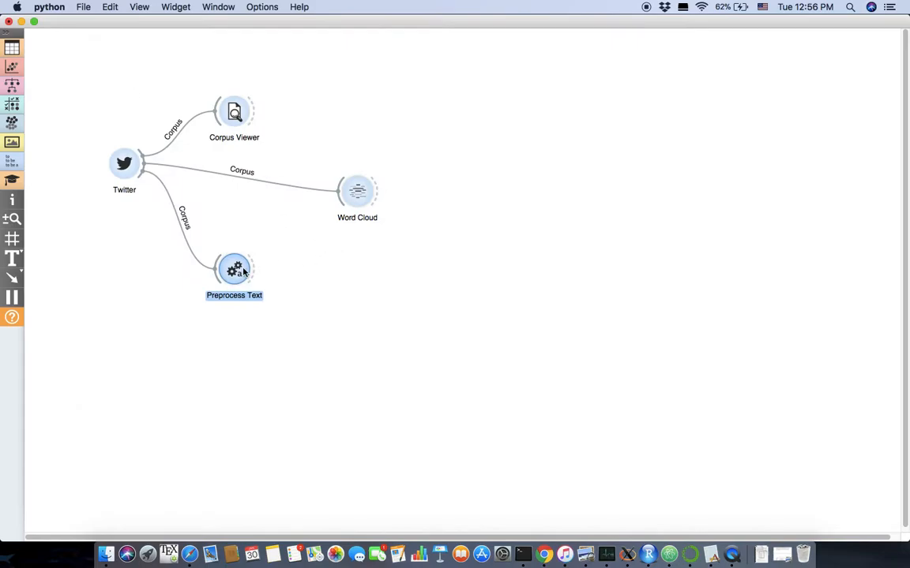
# Step: Add a second Word Cloud widget connected to Preprocess Text and view its cloud of the preprocessed tweets
pyautogui.moveTo(333, 280); pyautogui.dragTo(341, 306)
pyautogui.write('wor')
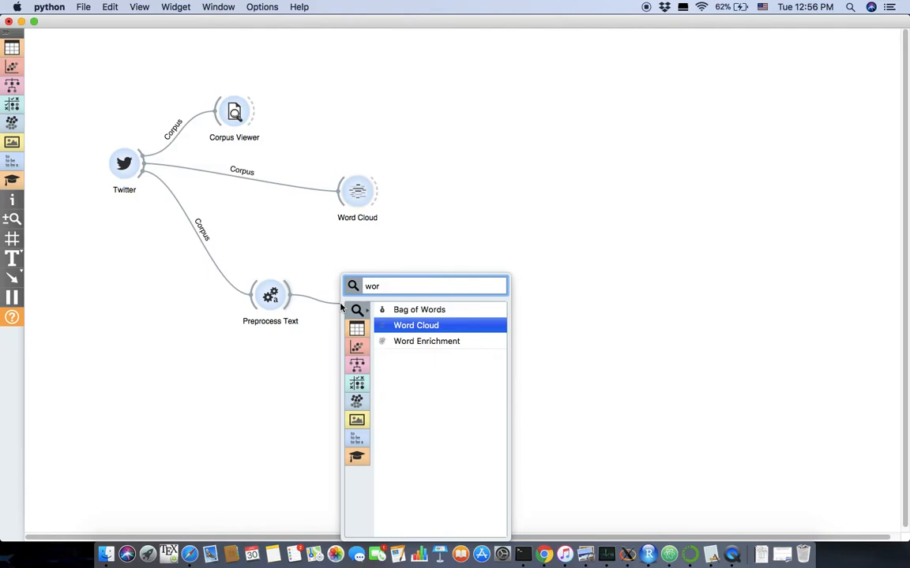
pyautogui.press('Return')
pyautogui.moveTo(352, 303); pyautogui.dragTo(405, 255)
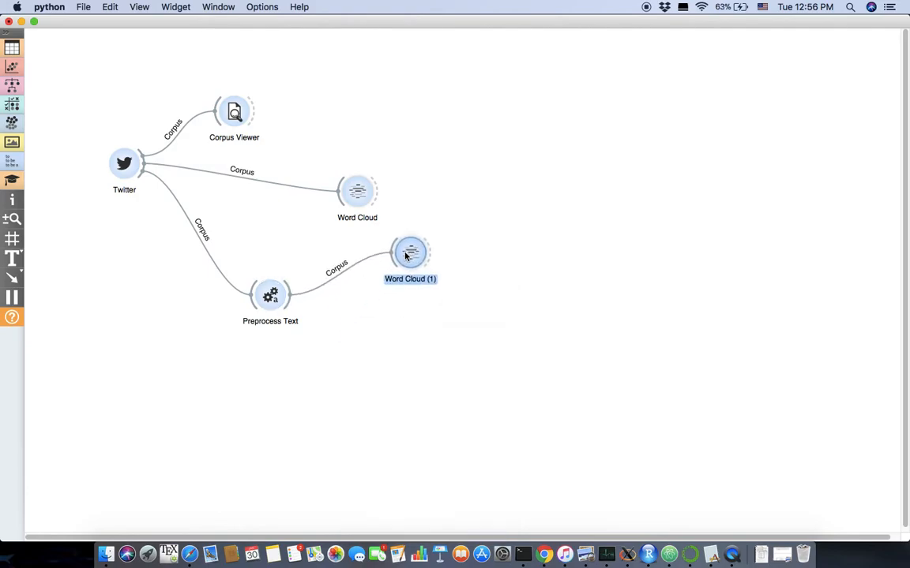
pyautogui.doubleClick(410, 255)
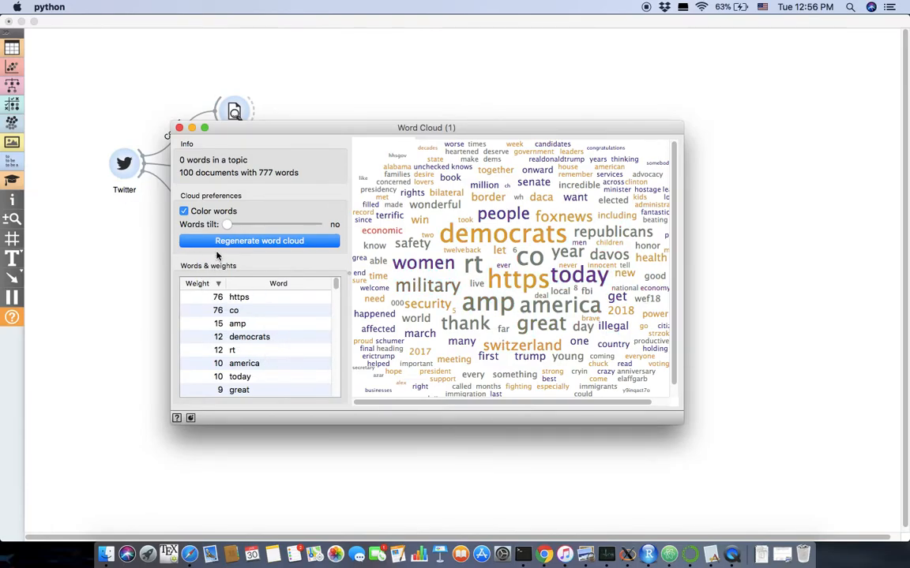
pyautogui.click(179, 127)
# Step: Remove the second Word Cloud widget from the workflow
pyautogui.rightClick(411, 264)
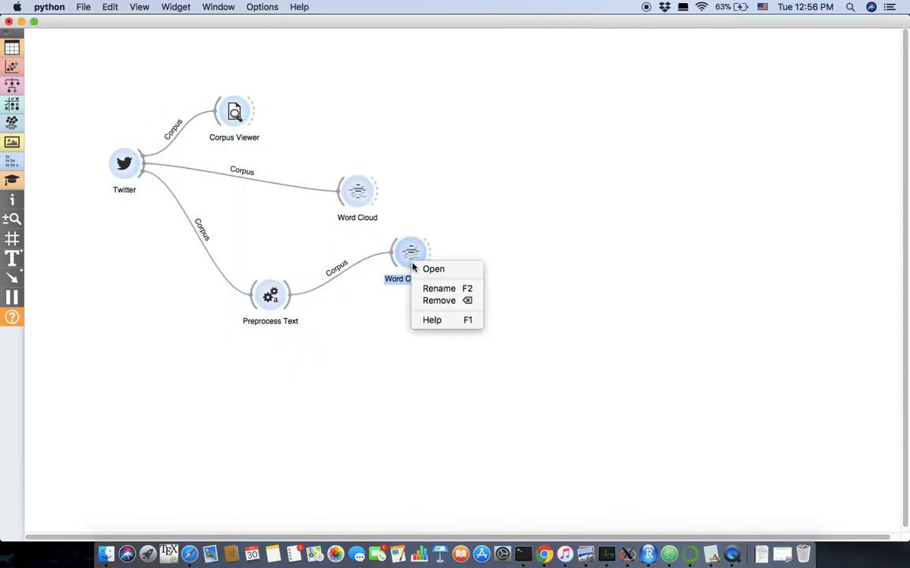
pyautogui.click(431, 303)
# Step: Move Word Cloud and Corpus Viewer higher on the canvas, and feed Word Cloud from Preprocess Text instead of Twitter
pyautogui.moveTo(357, 192); pyautogui.dragTo(351, 96)
pyautogui.moveTo(233, 113); pyautogui.dragTo(231, 55)
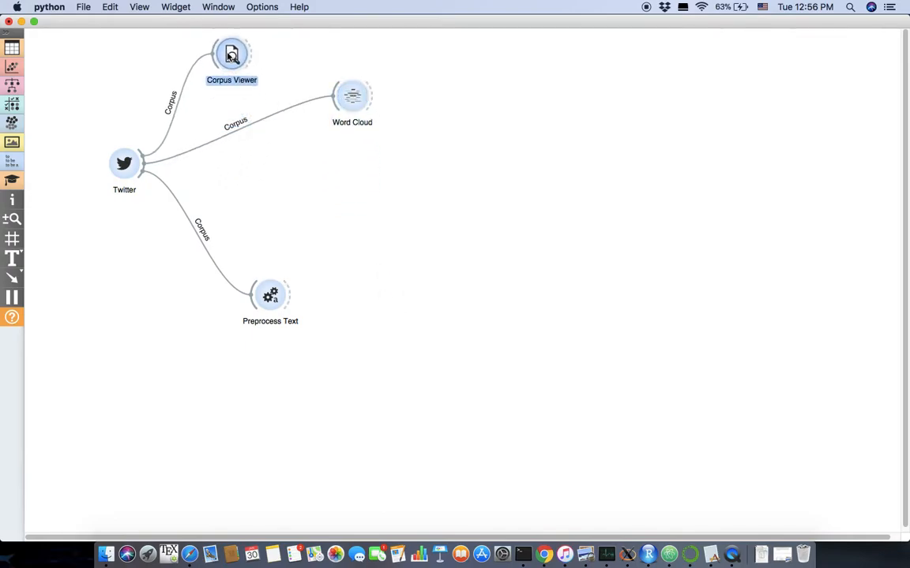
pyautogui.click(278, 115)
pyautogui.rightClick(277, 114)
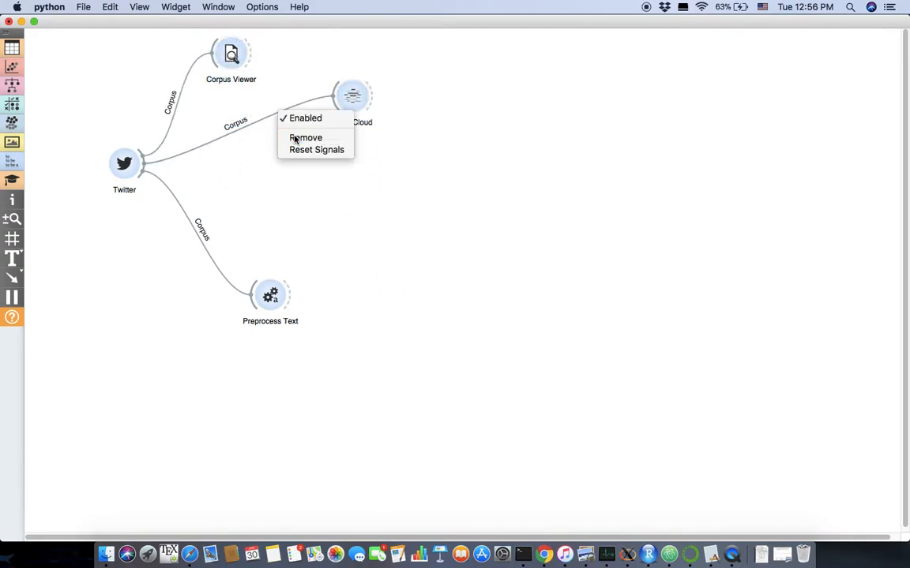
pyautogui.click(295, 137)
pyautogui.moveTo(328, 115); pyautogui.dragTo(294, 295)
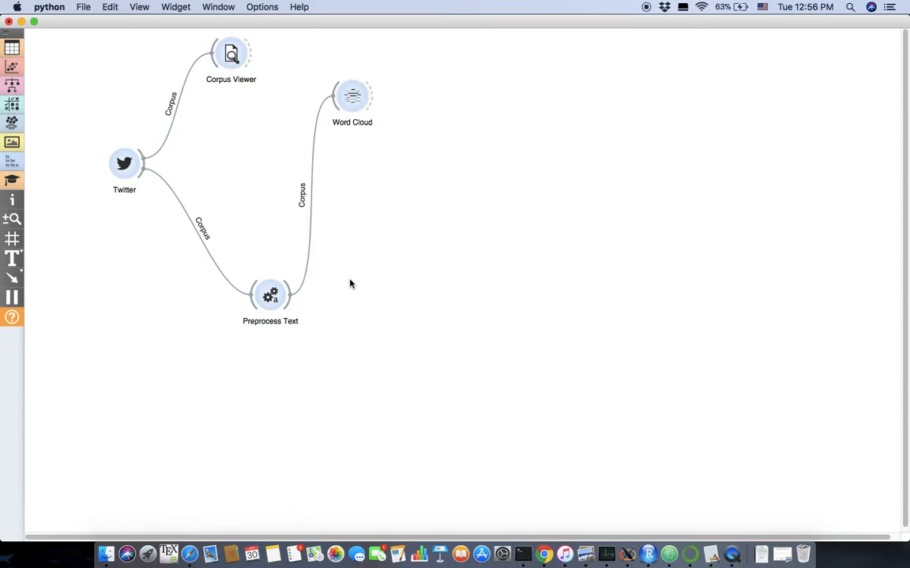
# Step: Move Preprocess Text closer to Twitter and connect a new Tweet Profiler widget to its output
pyautogui.moveTo(270, 296); pyautogui.dragTo(296, 282)
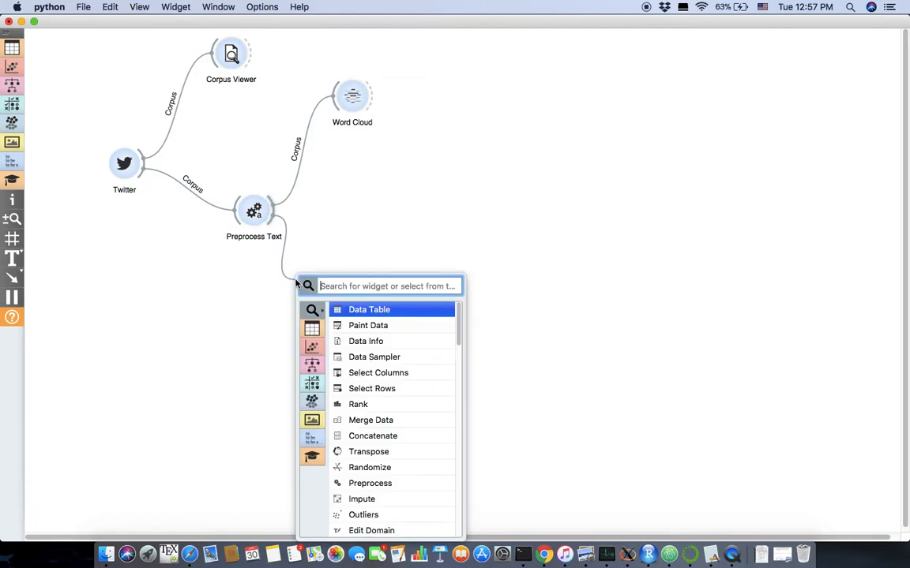
pyautogui.write('Tweet')
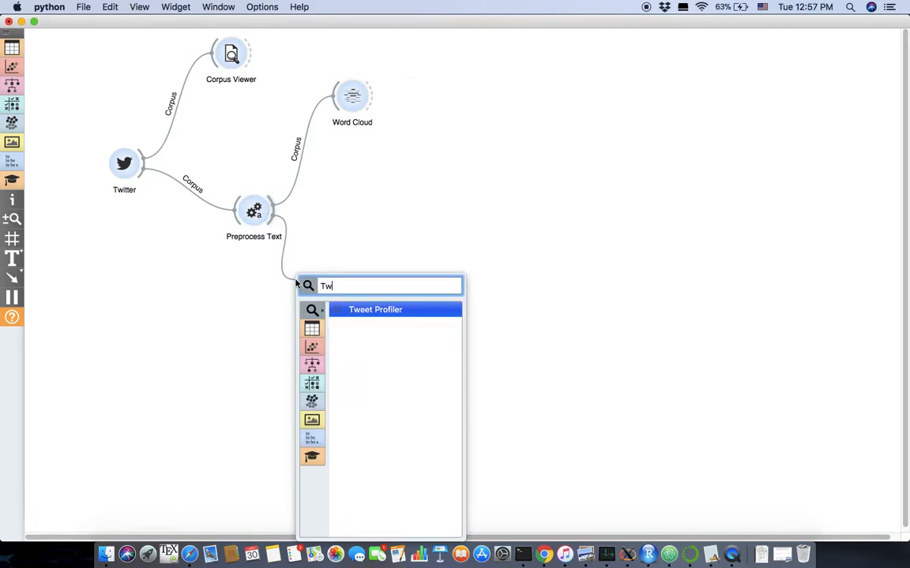
pyautogui.press('Return')
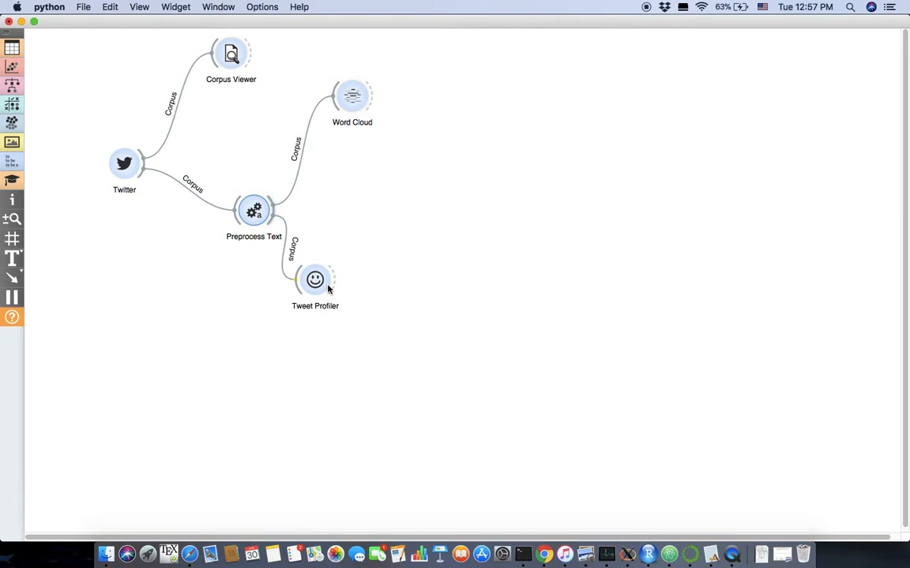
# Step: Connect a new Box Plot widget to Tweet Profiler and view the distribution of Author across the Emotion subgroups
pyautogui.moveTo(329, 289); pyautogui.dragTo(399, 372)
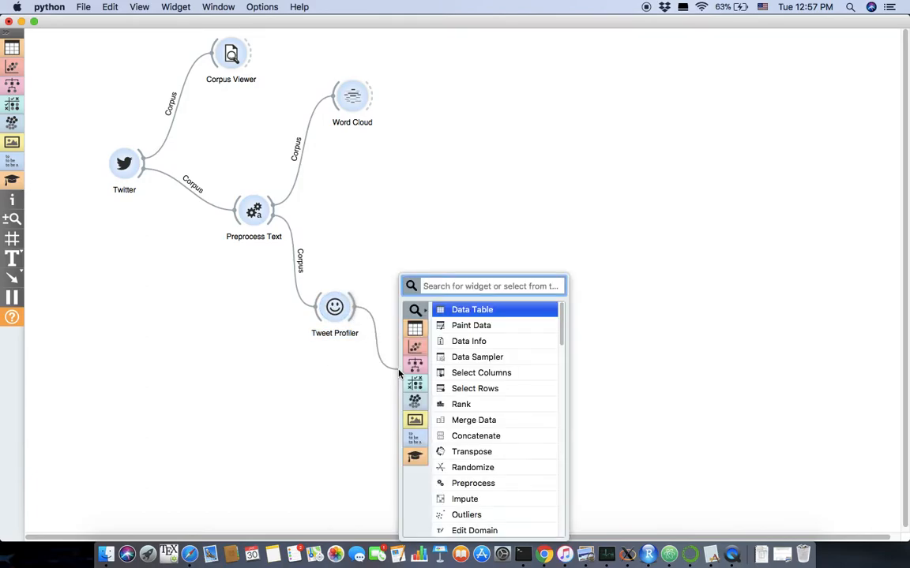
pyautogui.write('box')
pyautogui.press('Return')
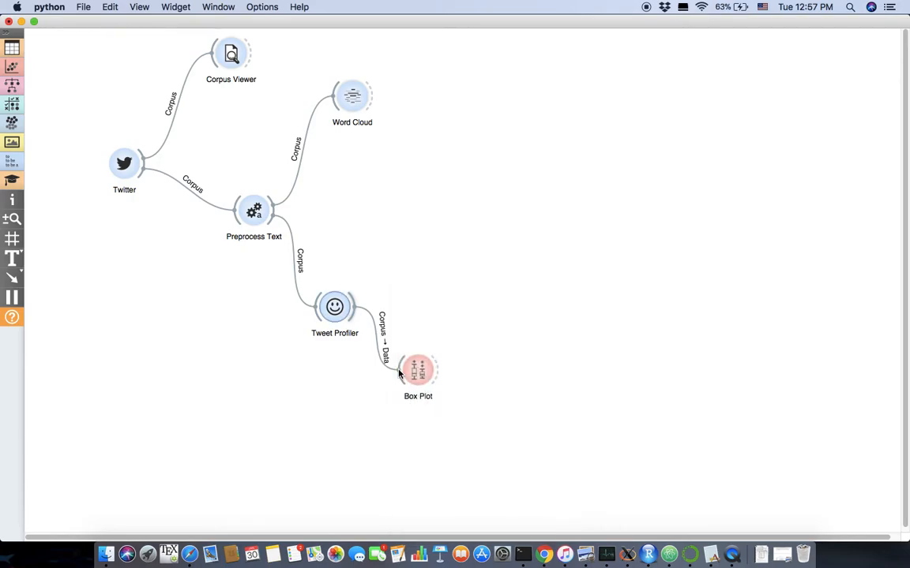
pyautogui.doubleClick(424, 374)
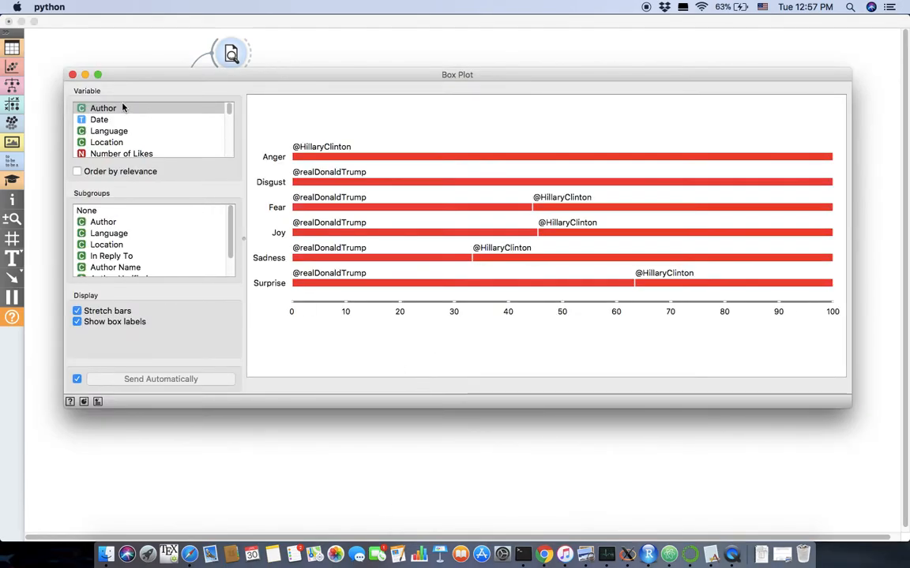
pyautogui.scroll(-2, 152, 222)
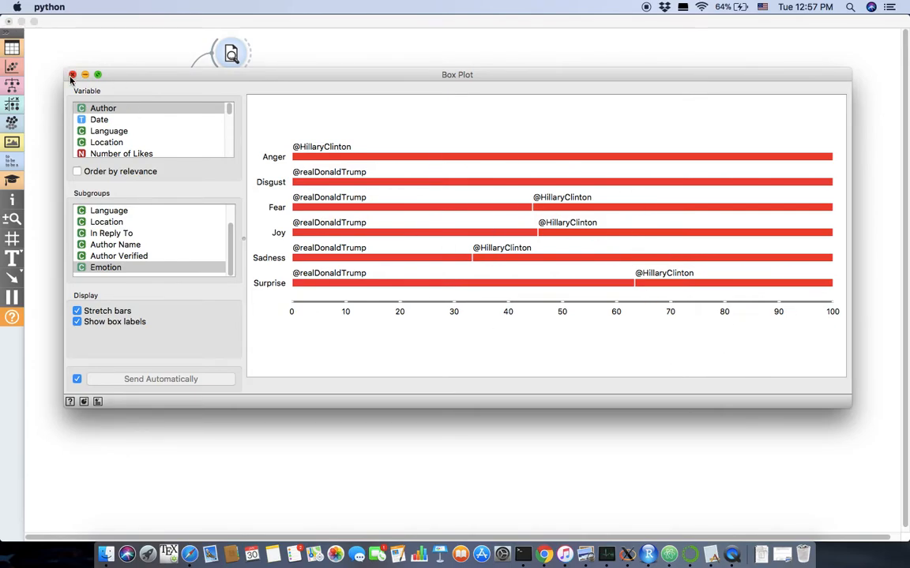
# Step: Examine the box plots by emotion for Language, Location, Author Name, author statuses and favourites counts, Author Verified and Emotion
pyautogui.click(103, 131)
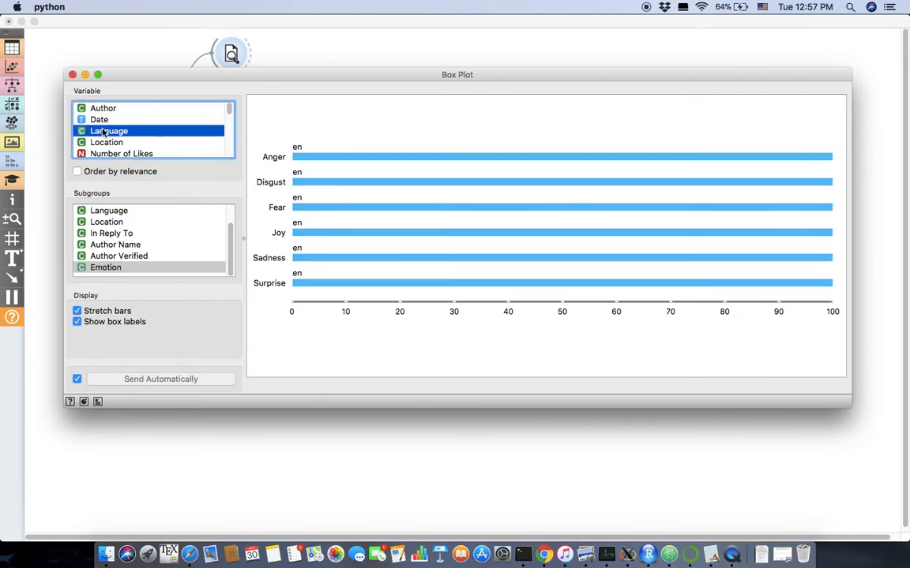
pyautogui.click(104, 144)
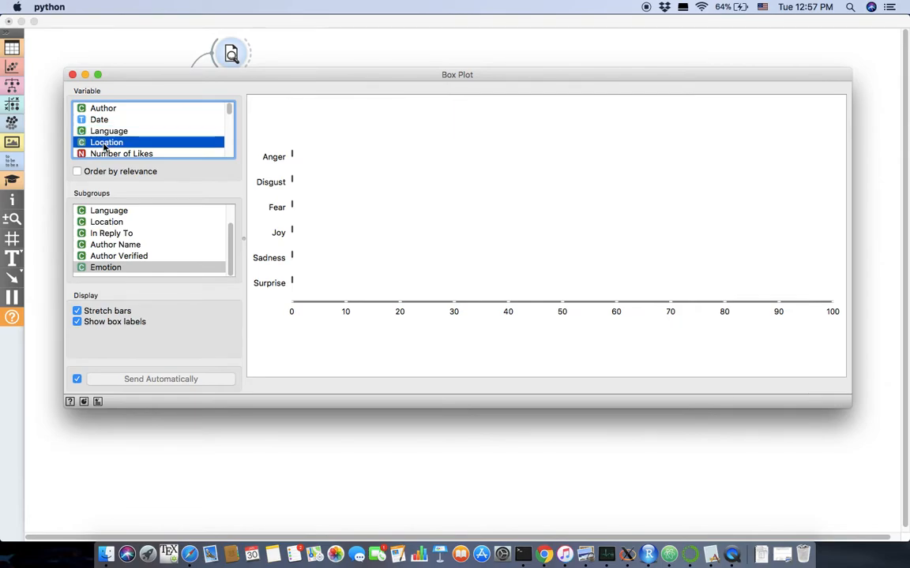
pyautogui.scroll(-3, 104, 141)
pyautogui.click(101, 120)
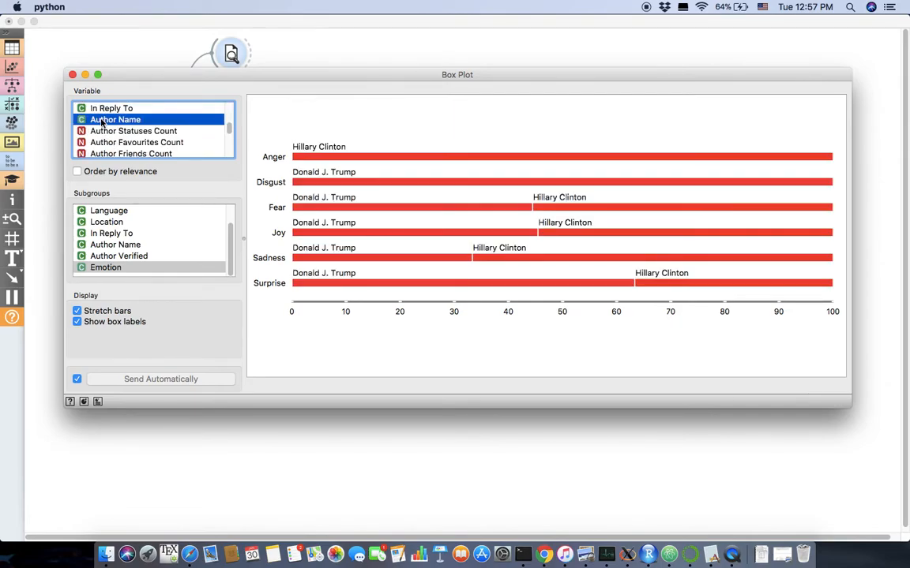
pyautogui.click(102, 131)
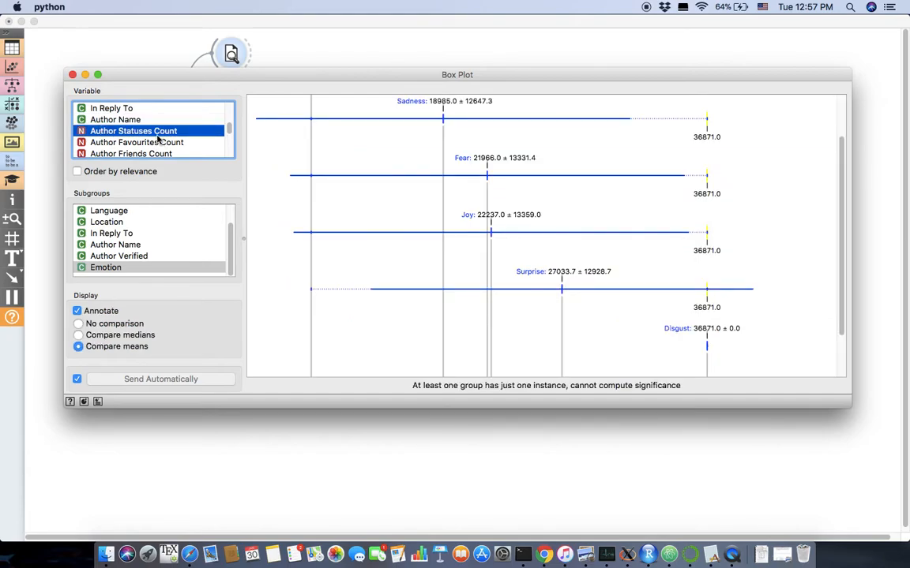
pyautogui.click(154, 143)
pyautogui.scroll(-5, 155, 144)
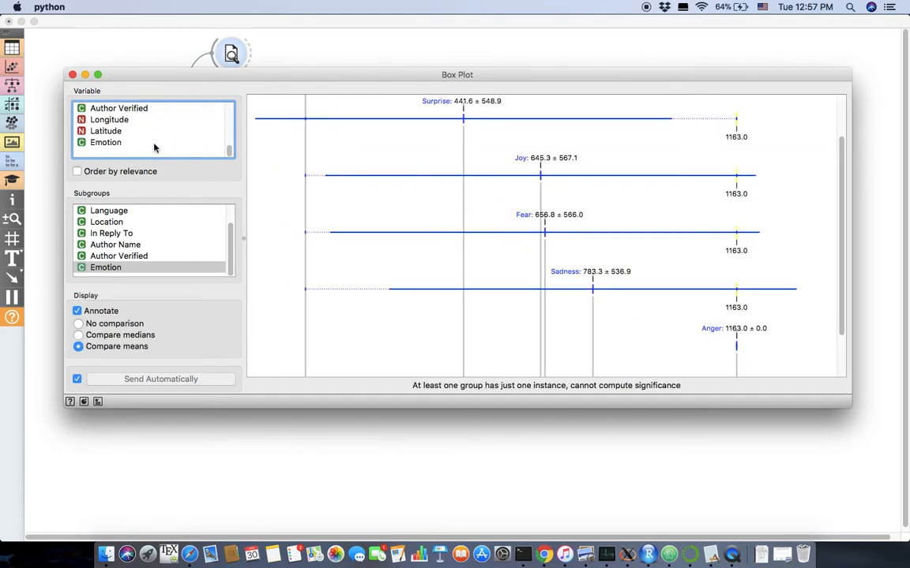
pyautogui.click(98, 108)
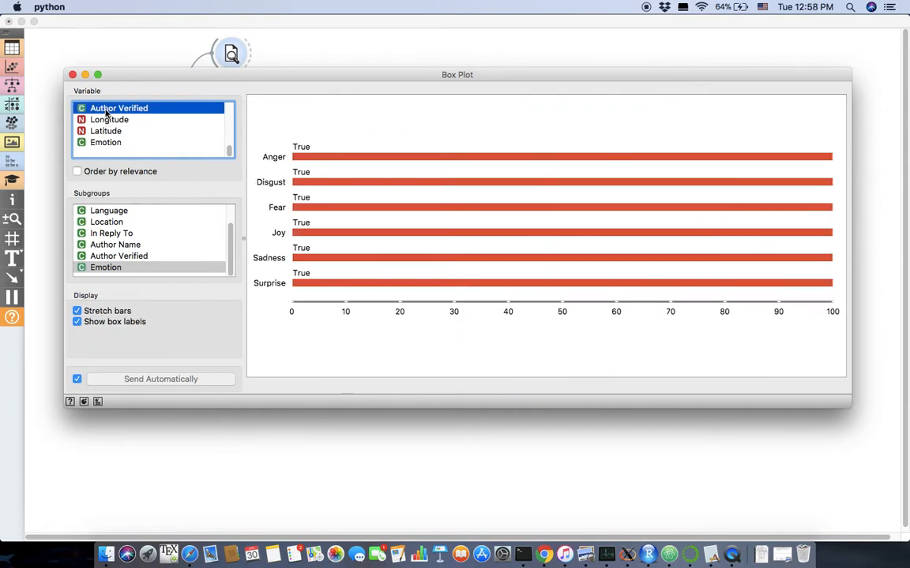
pyautogui.click(108, 143)
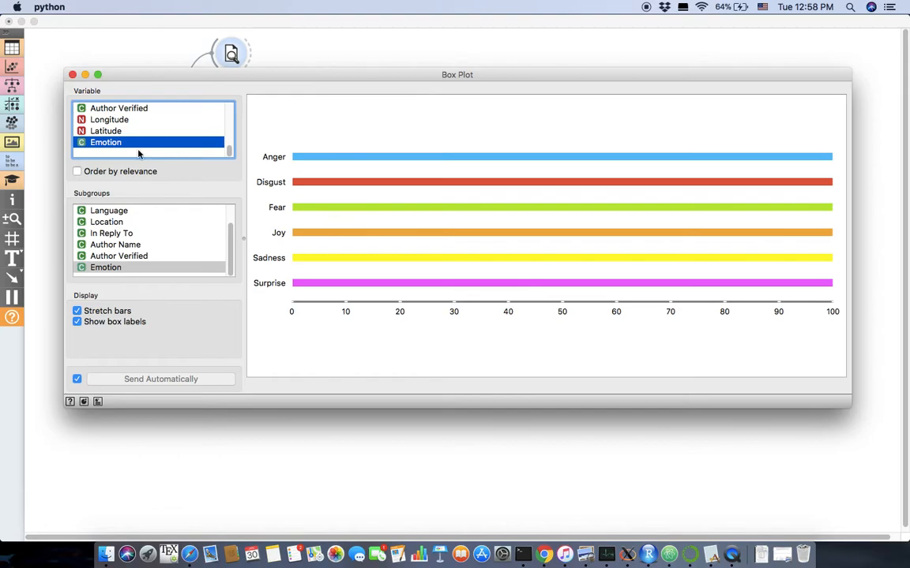
pyautogui.click(72, 74)
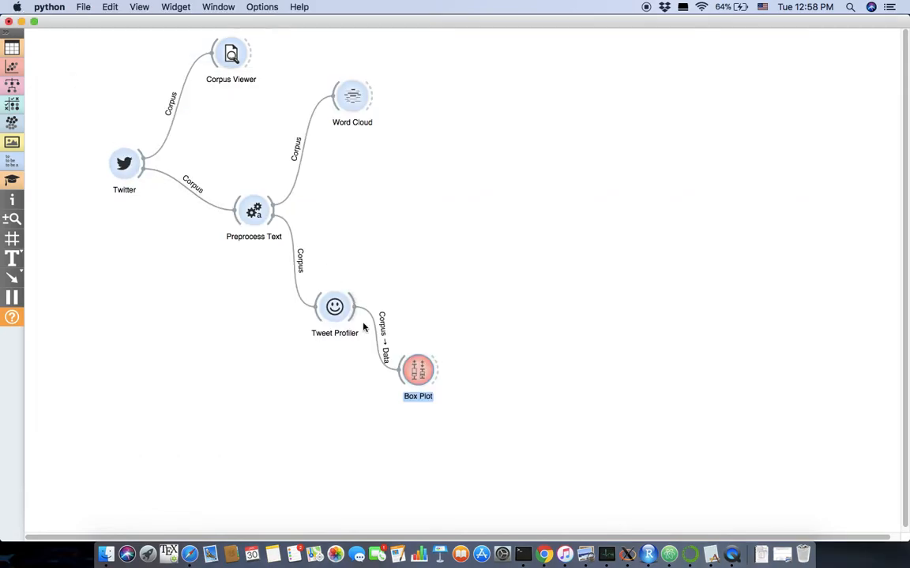
# Step: Remove the Box Plot widget from the workflow
pyautogui.rightClick(413, 382)
pyautogui.click(431, 419)
# Step: Move Tweet Profiler lower, beneath Preprocess Text, and connect a new Box Plot widget to its output
pyautogui.moveTo(336, 303); pyautogui.dragTo(336, 387)
pyautogui.write('bo')
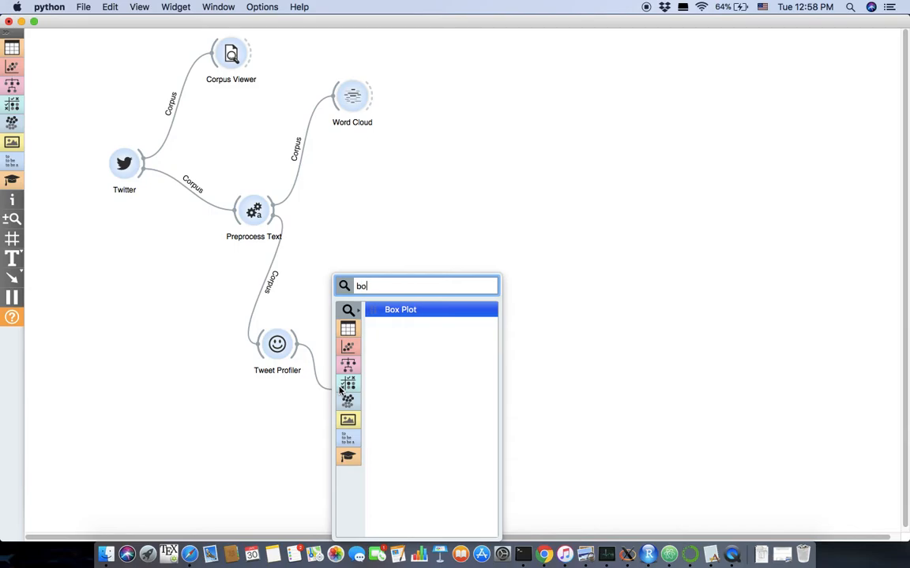
pyautogui.press('Return')
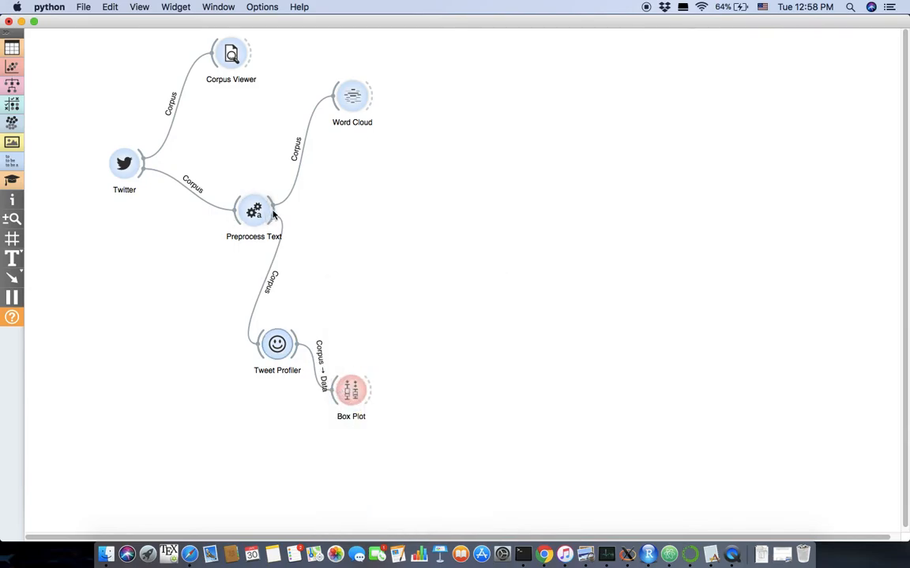
# Step: Connect a new Bag of Words widget to Preprocess Text and check its settings
pyautogui.moveTo(278, 215); pyautogui.dragTo(354, 212)
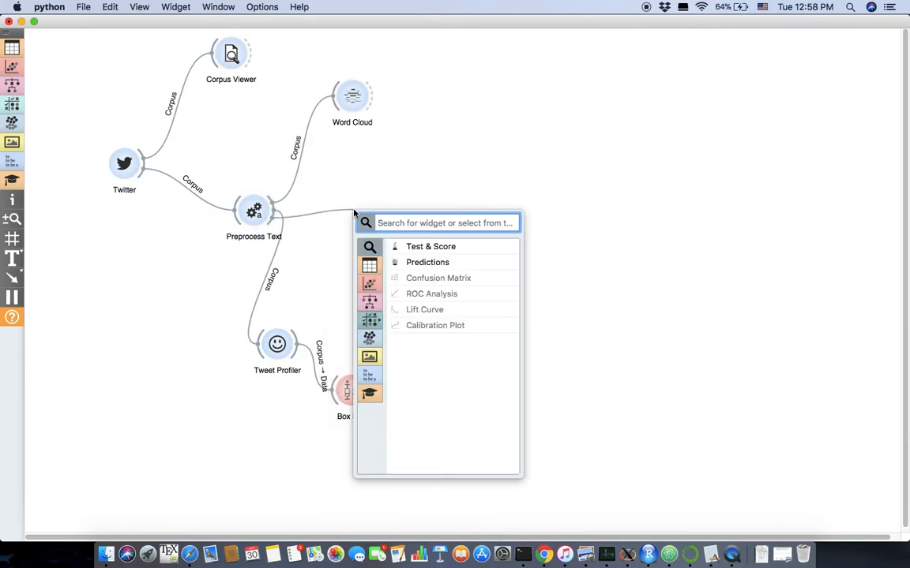
pyautogui.write('bag')
pyautogui.press('Return')
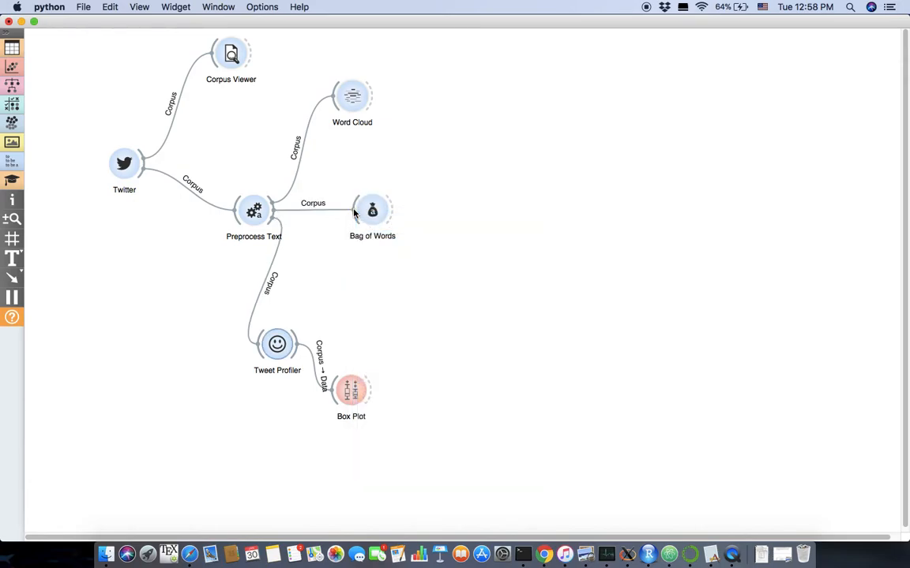
pyautogui.doubleClick(372, 210)
pyautogui.click(341, 195)
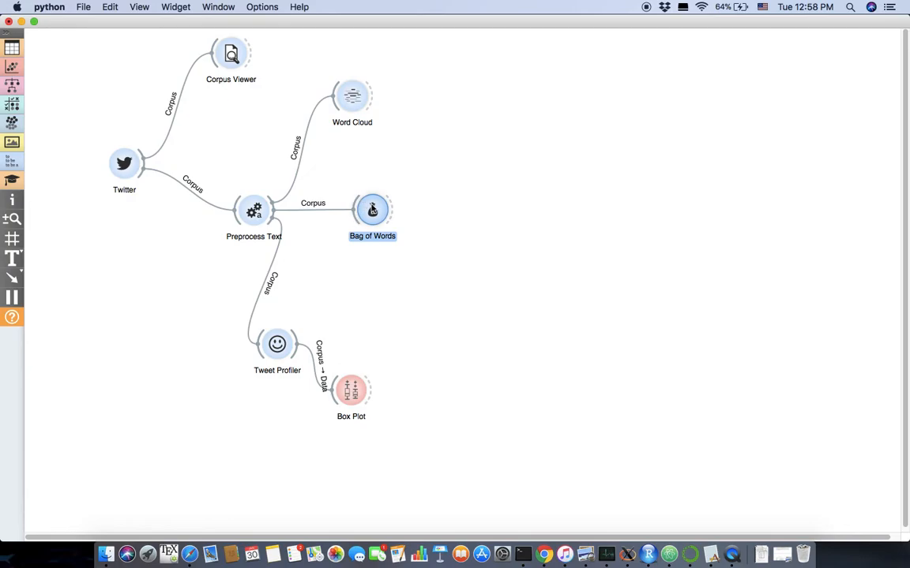
# Step: Connect a second Corpus Viewer to Bag of Words and browse its list of tweets
pyautogui.moveTo(385, 209); pyautogui.dragTo(456, 176)
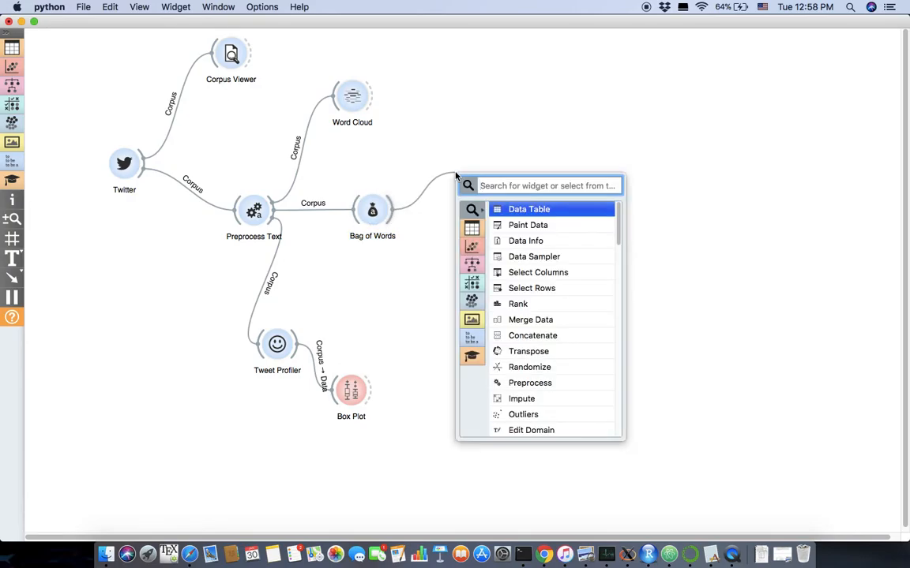
pyautogui.write('cor')
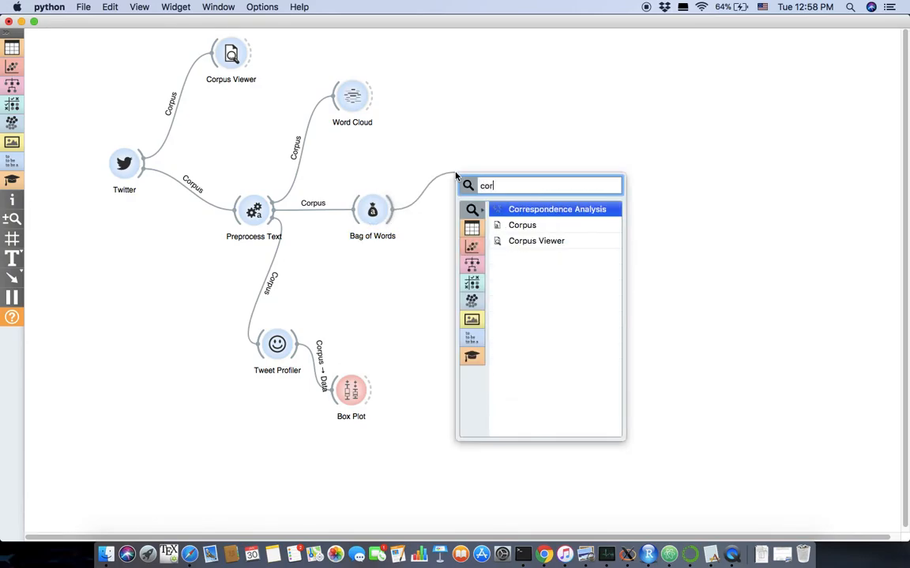
pyautogui.press('Down')
pyautogui.press('Down')
pyautogui.press('Return')
pyautogui.doubleClick(471, 173)
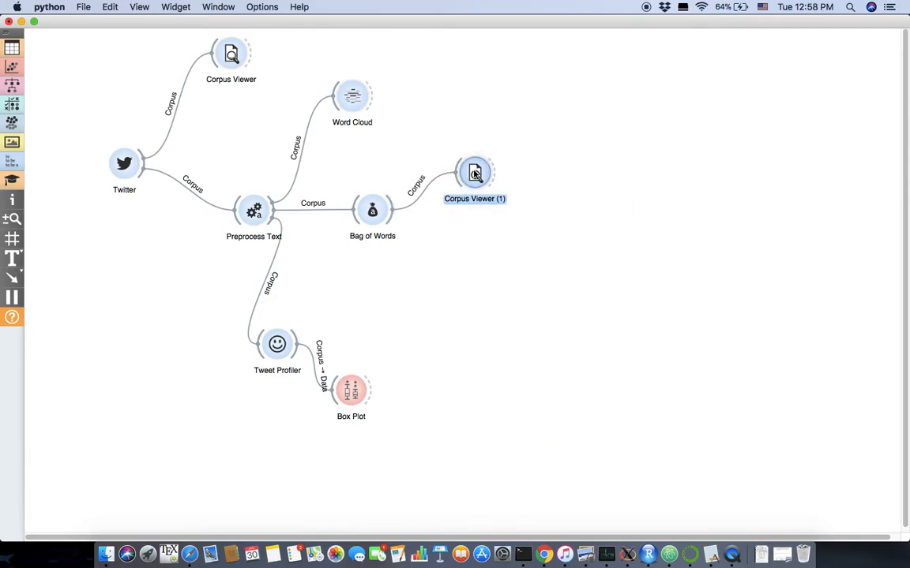
pyautogui.scroll(-15, 345, 205)
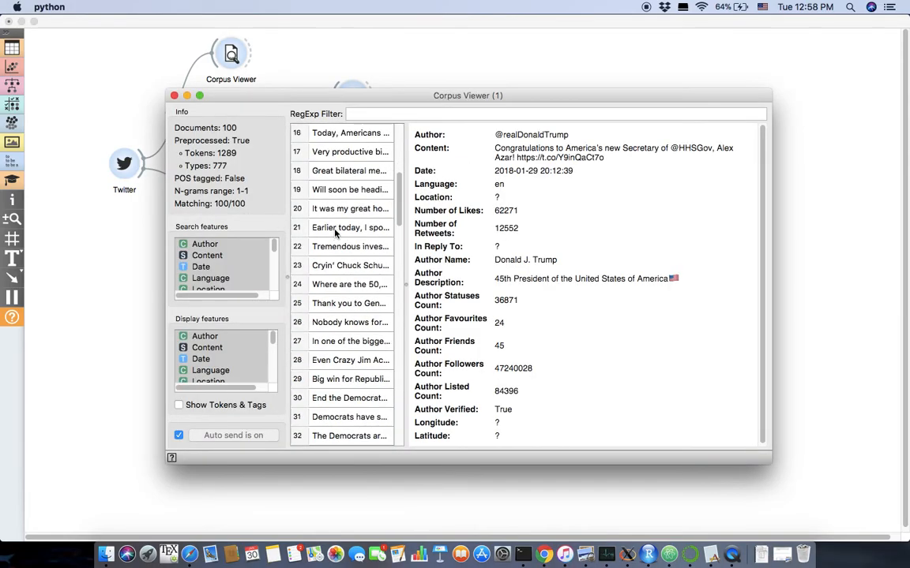
pyautogui.scroll(4, 340, 227)
pyautogui.scroll(6, 340, 228)
pyautogui.click(175, 95)
# Step: Remove the second Corpus Viewer from the workflow
pyautogui.rightClick(471, 173)
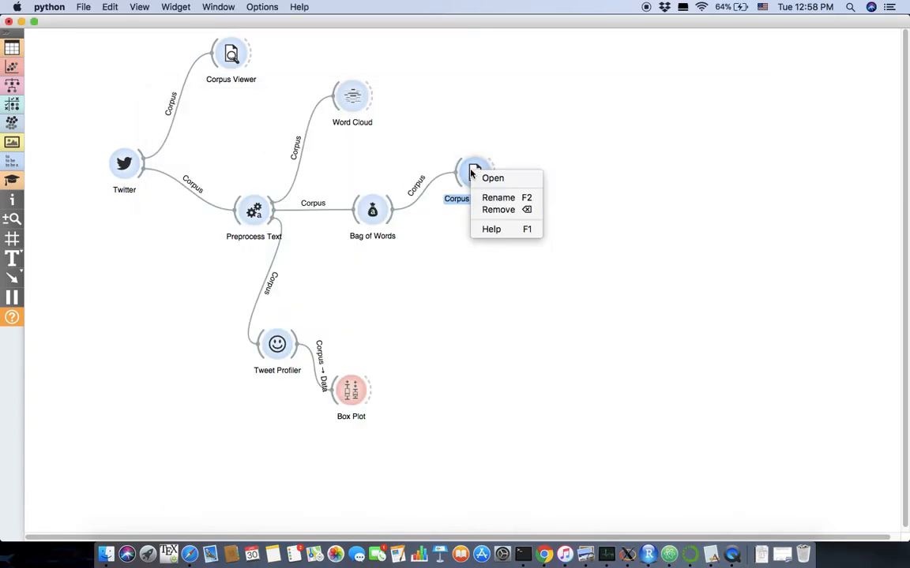
pyautogui.click(498, 209)
# Step: Connect a new Select Columns widget to Bag of Words and review its word features and target variable
pyautogui.moveTo(396, 213); pyautogui.dragTo(490, 203)
pyautogui.write('se')
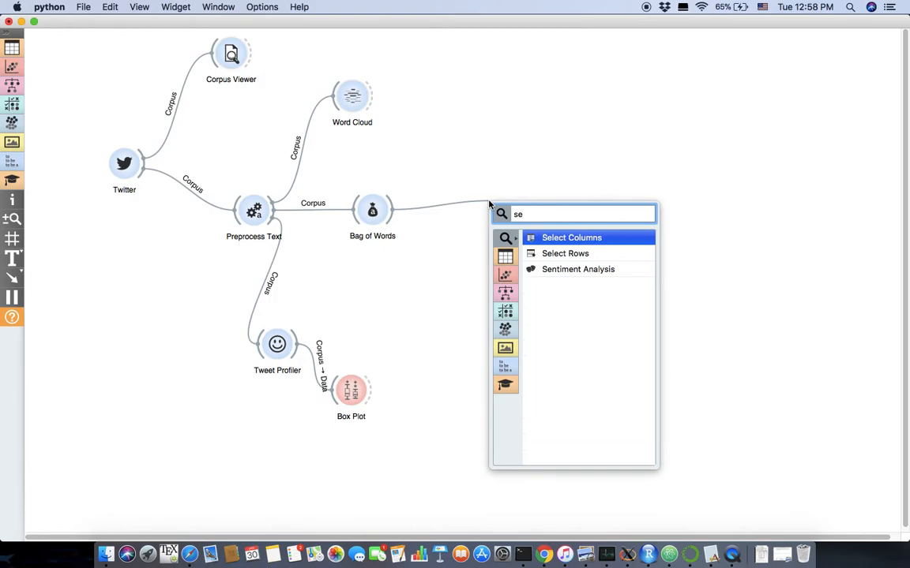
pyautogui.press('Return')
pyautogui.doubleClick(503, 201)
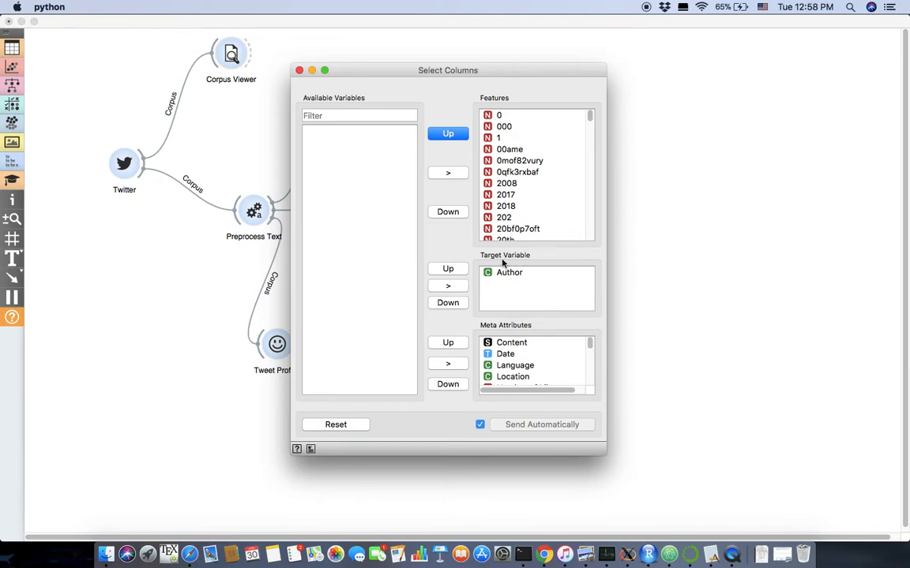
pyautogui.scroll(-10, 522, 207)
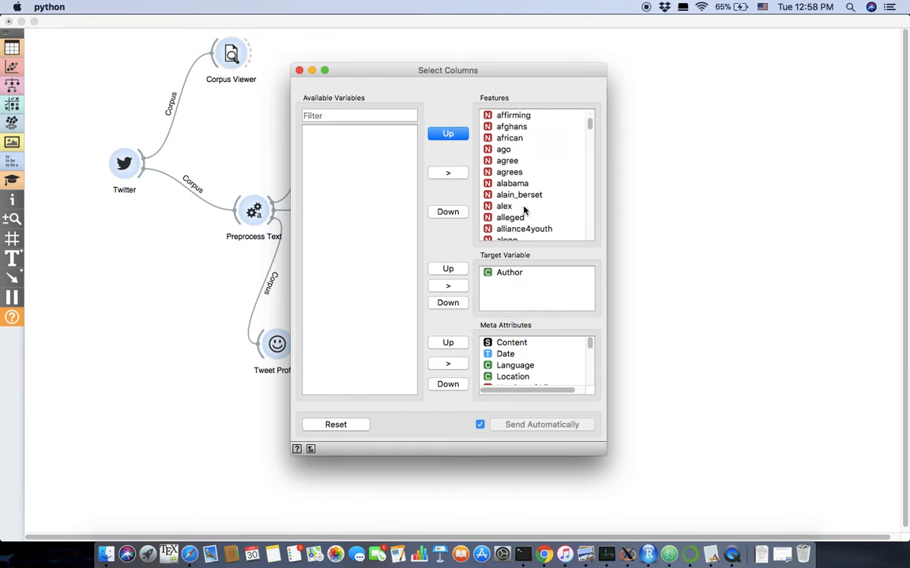
pyautogui.scroll(-15, 521, 207)
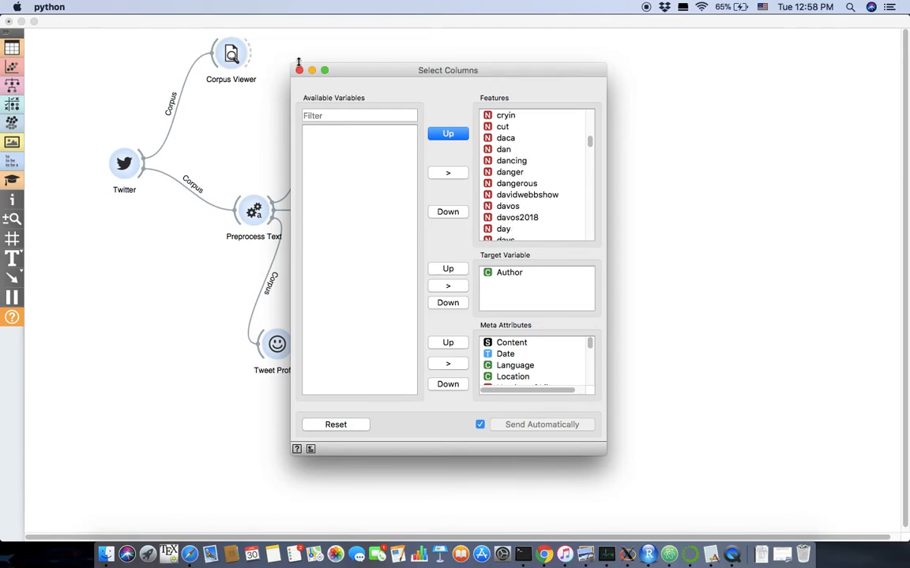
pyautogui.click(299, 70)
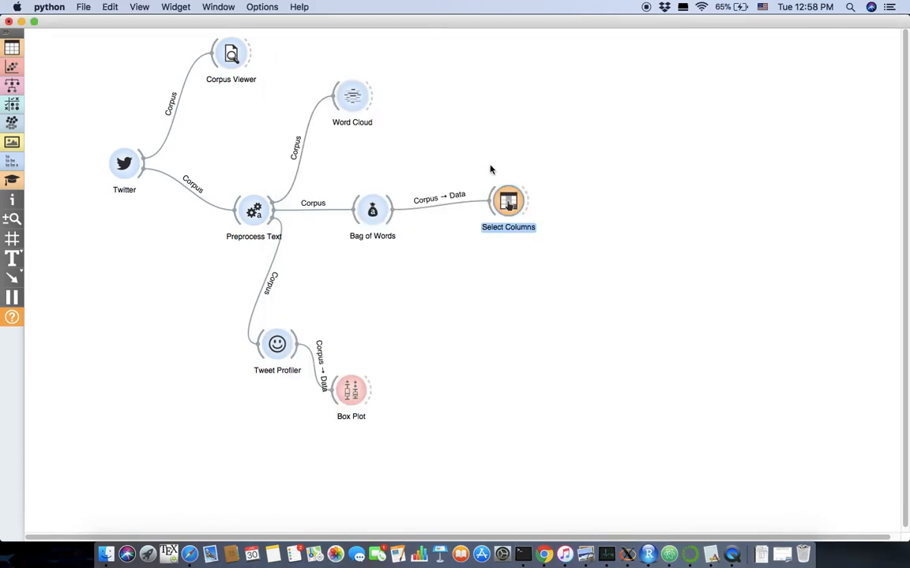
# Step: Connect a new Test & Score widget to the output of Select Columns, placing it well to the right
pyautogui.moveTo(524, 203); pyautogui.dragTo(708, 259)
pyautogui.write('te')
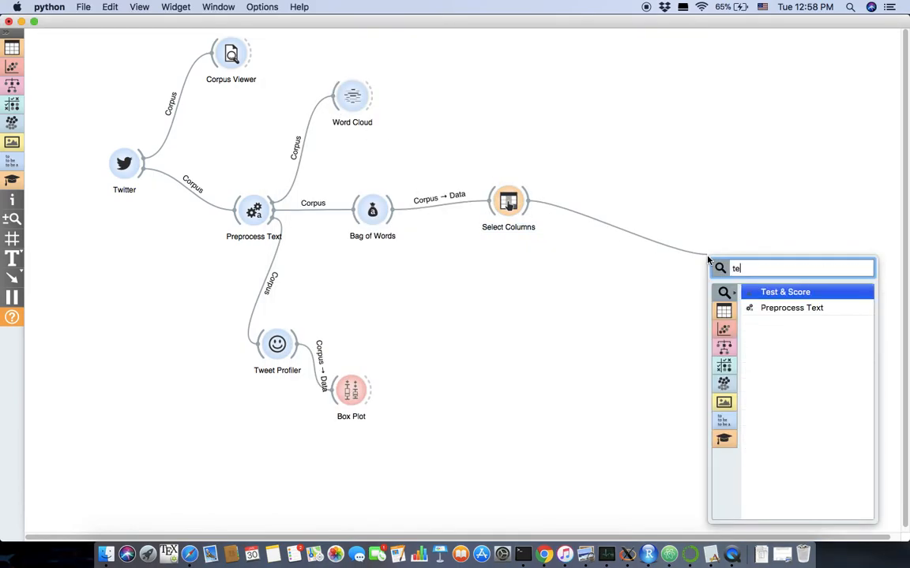
pyautogui.press('Return')
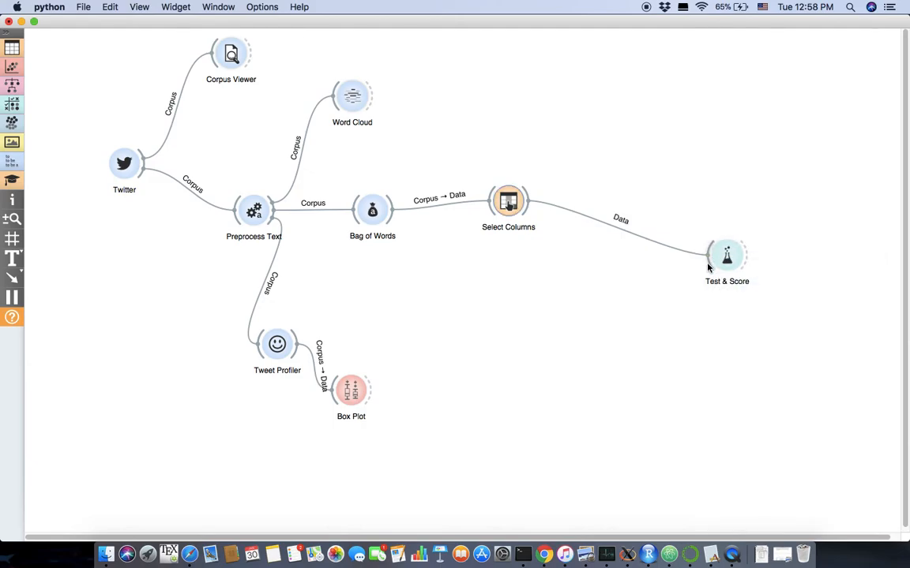
# Step: Add Logistic Regression and SVM widgets as learners feeding Test & Score
pyautogui.moveTo(700, 262); pyautogui.dragTo(555, 327)
pyautogui.write('logi')
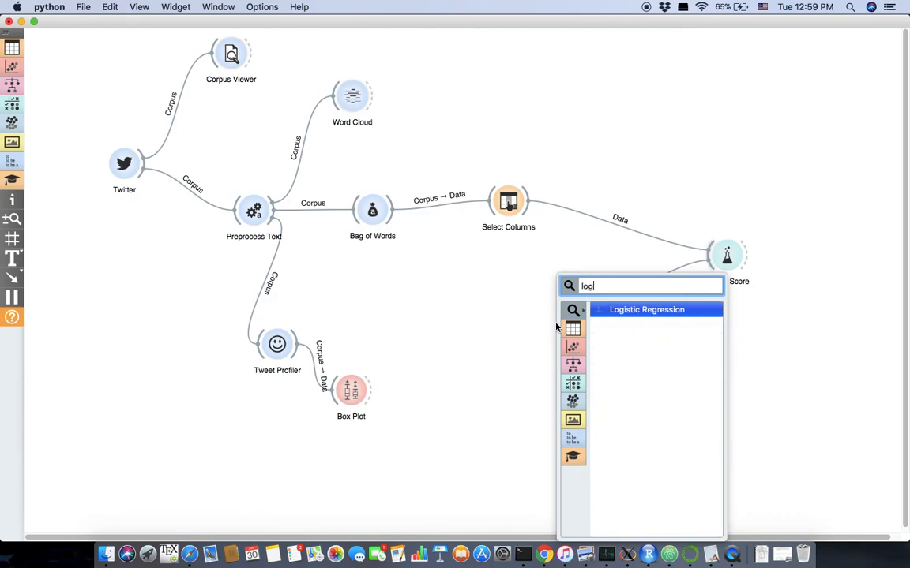
pyautogui.press('Return')
pyautogui.moveTo(710, 270); pyautogui.dragTo(524, 388)
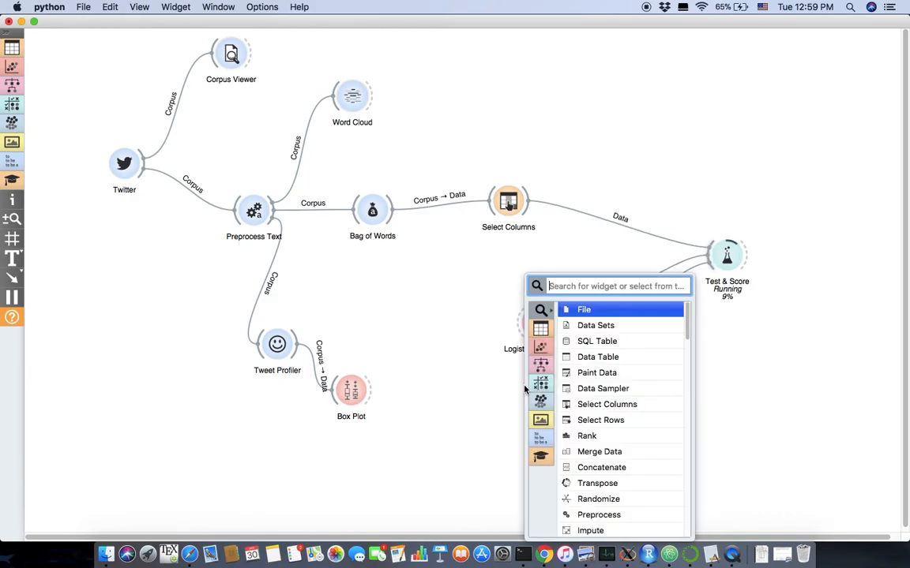
pyautogui.write('SVM')
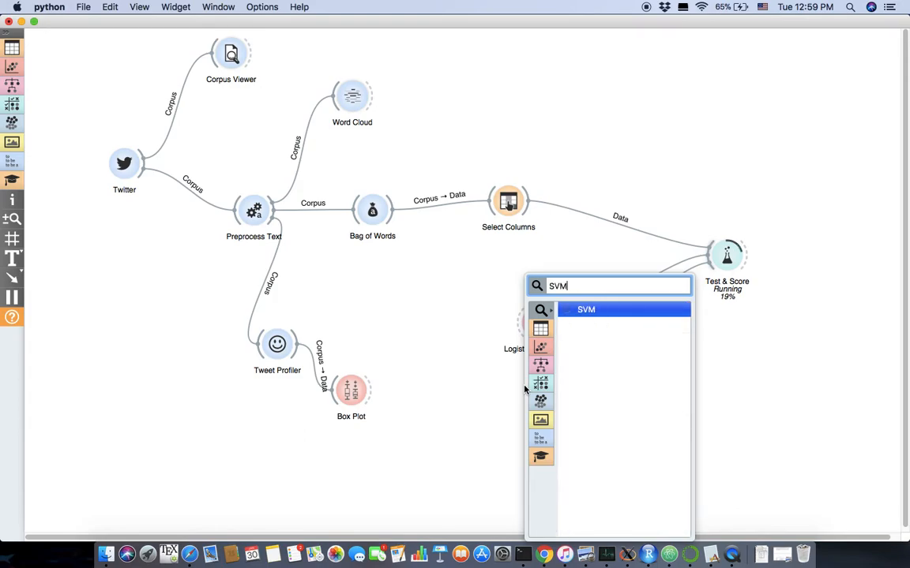
pyautogui.press('Return')
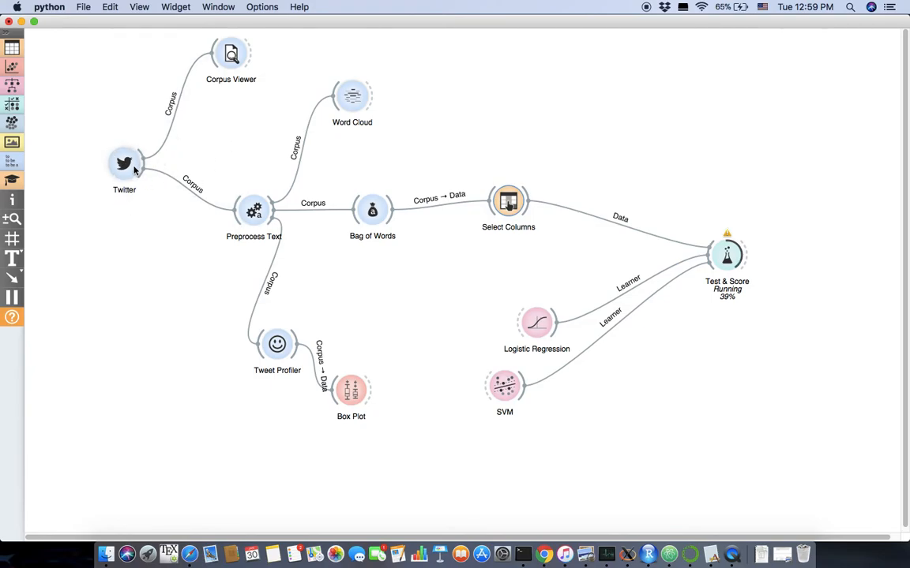
# Step: Review the query settings of the Twitter widget
pyautogui.doubleClick(132, 166)
pyautogui.click(329, 109)
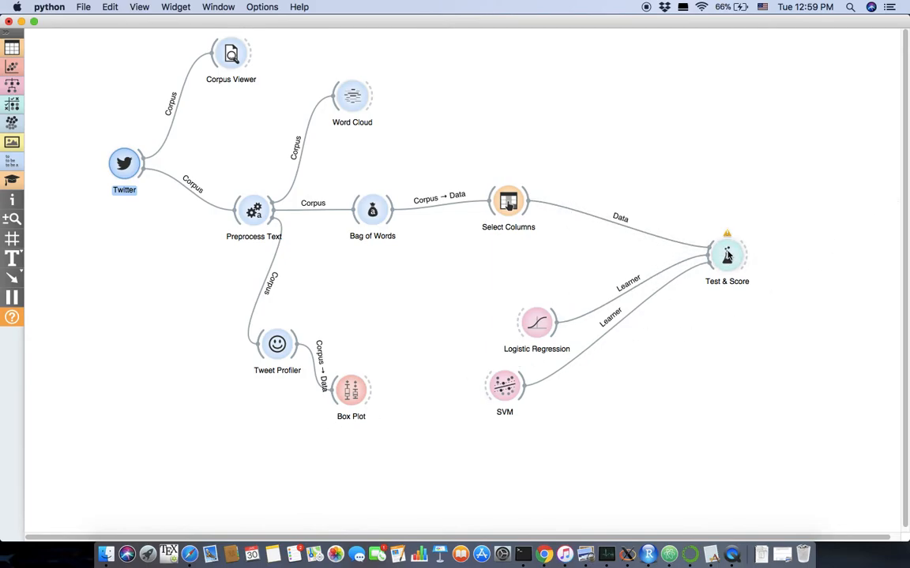
# Step: Open Test & Score to compare the evaluation results of Logistic Regression and SVM
pyautogui.doubleClick(727, 255)
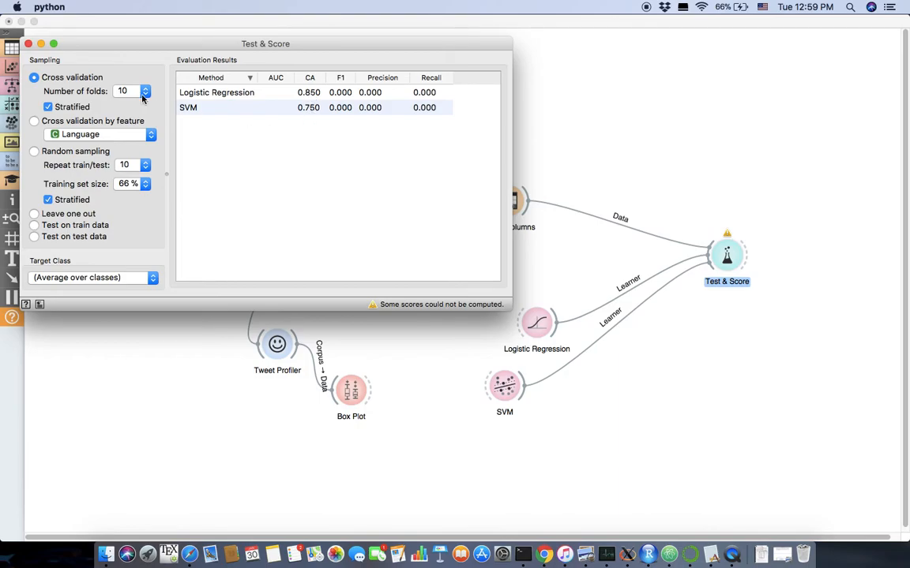
# Step: Set the SVM widget's kernel to Polynomial with degree d 4.0, keeping the other parameters at their defaults
pyautogui.click(27, 43)
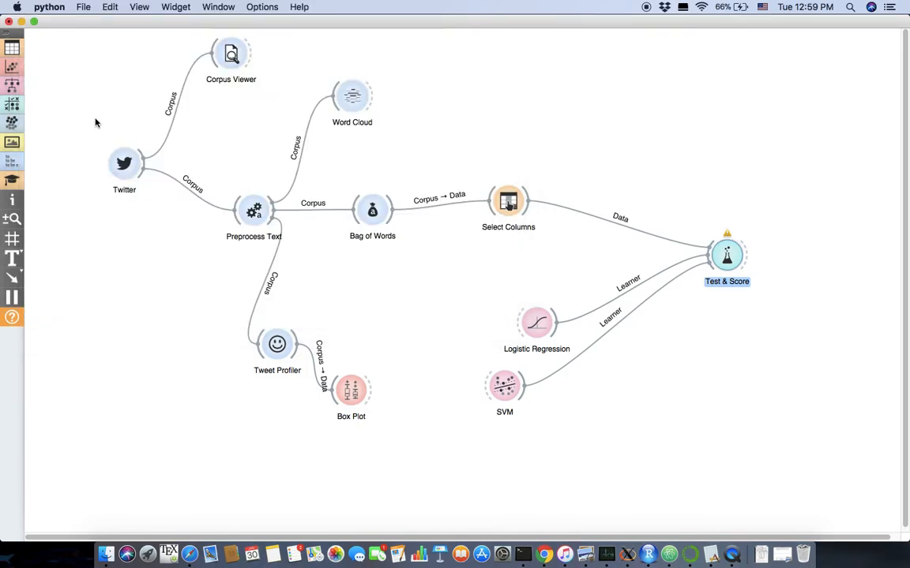
pyautogui.doubleClick(497, 385)
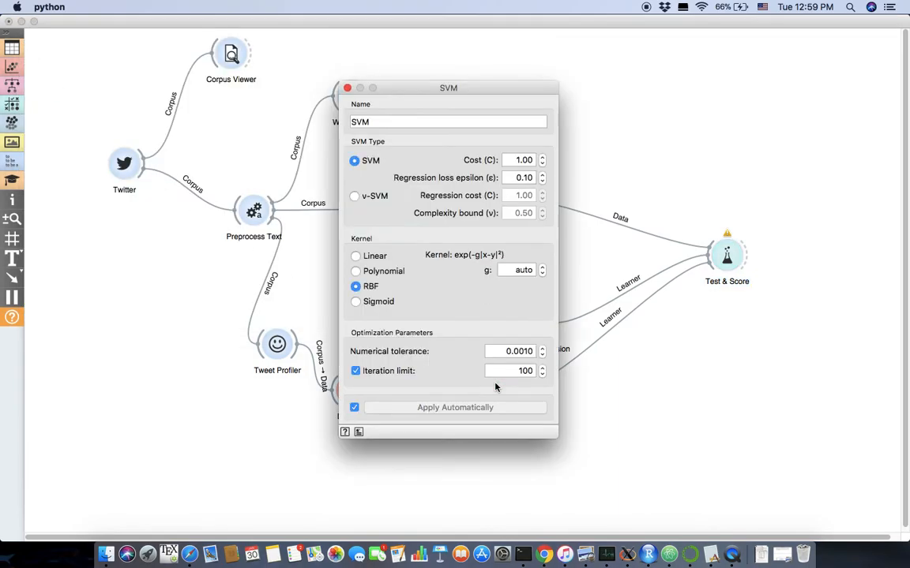
pyautogui.click(542, 268)
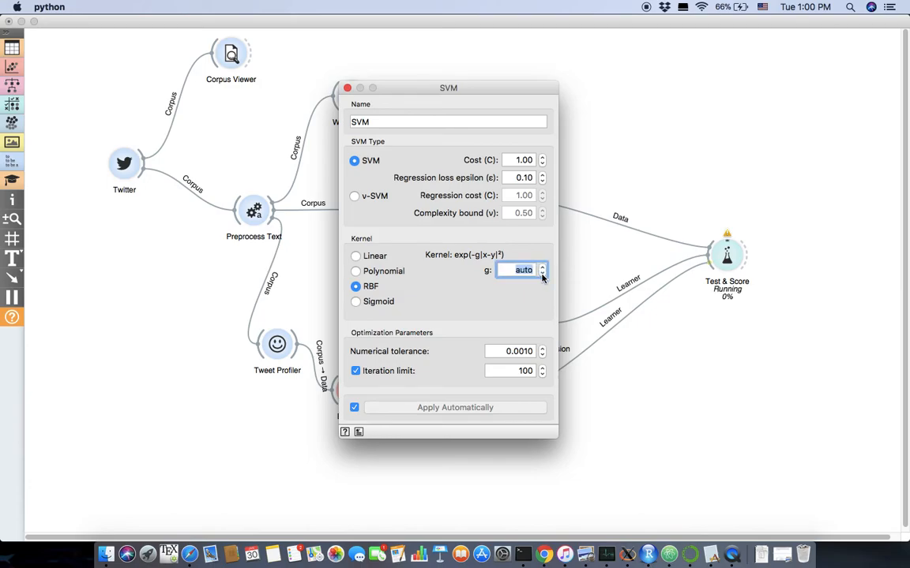
pyautogui.click(356, 271)
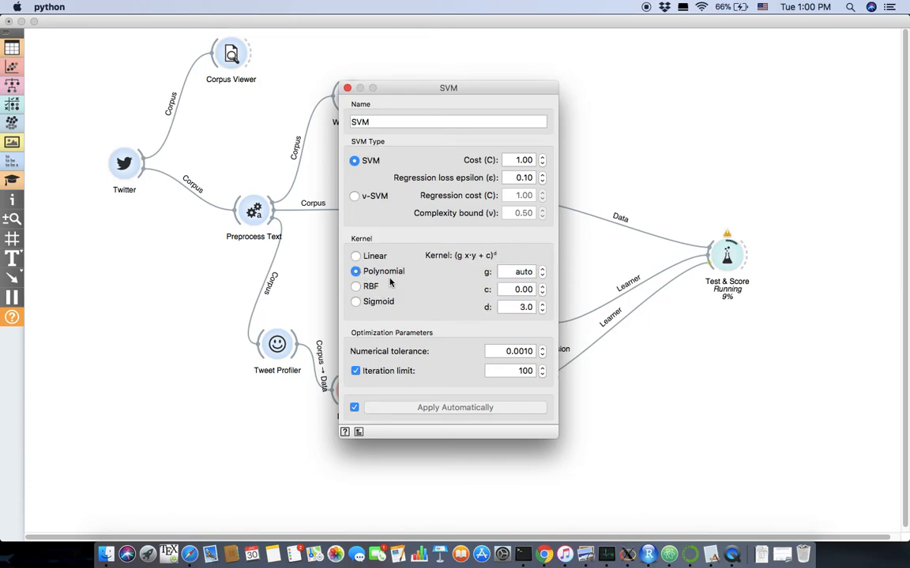
pyautogui.click(543, 304)
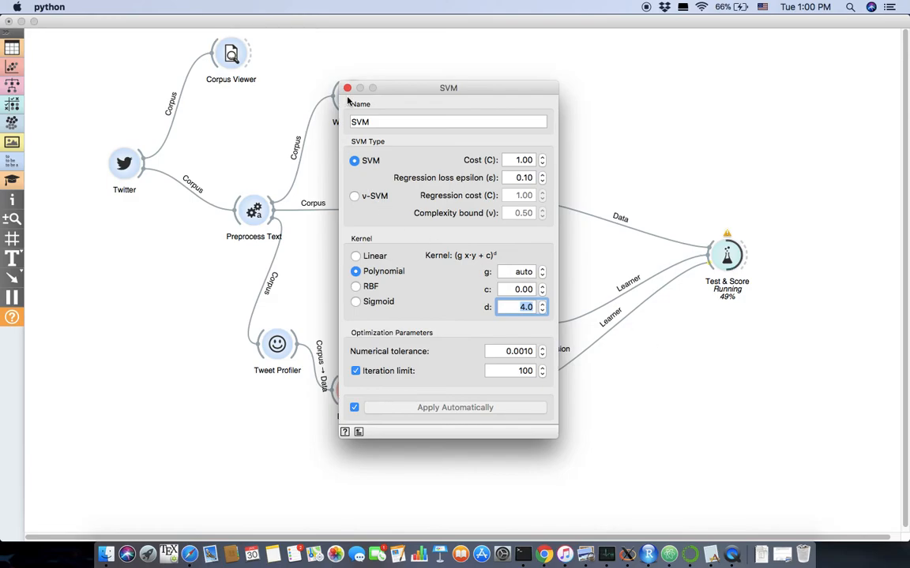
pyautogui.click(314, 83)
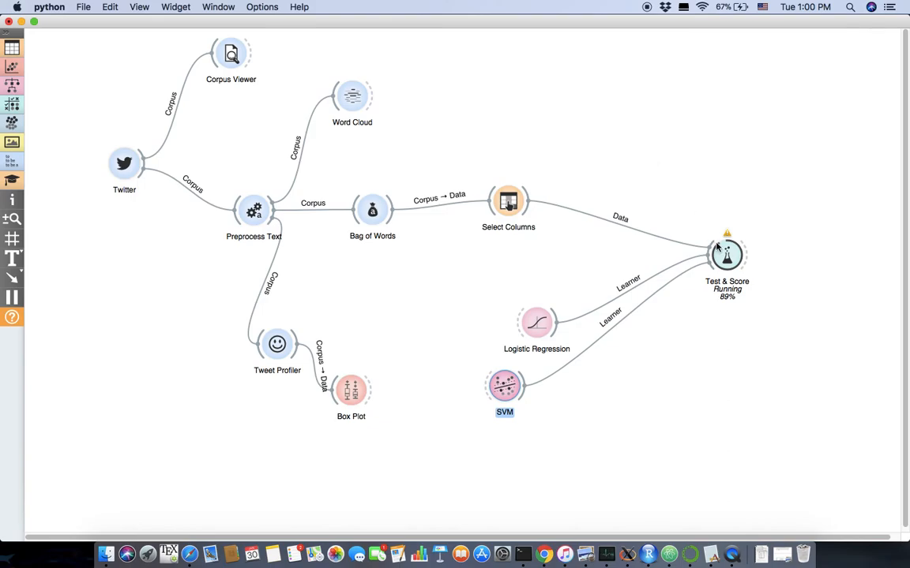
# Step: Check the SVM evaluation results in Test & Score, and review the kernel settings in the SVM widget
pyautogui.doubleClick(726, 257)
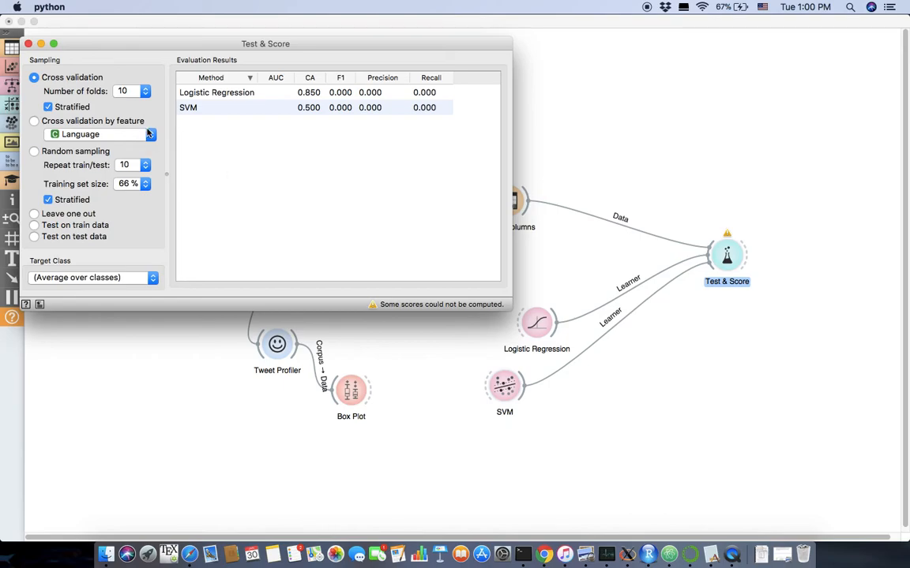
pyautogui.click(28, 43)
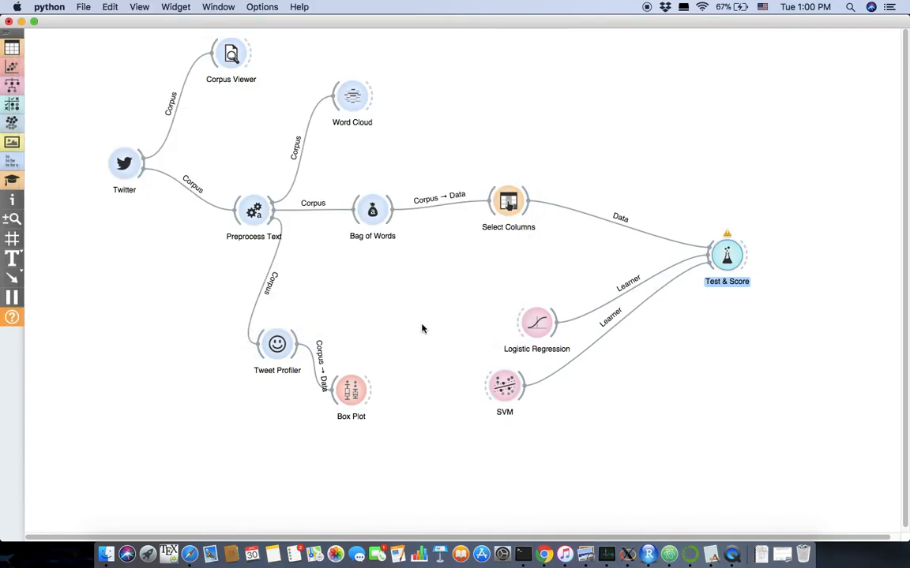
pyautogui.click(506, 385)
pyautogui.doubleClick(506, 385)
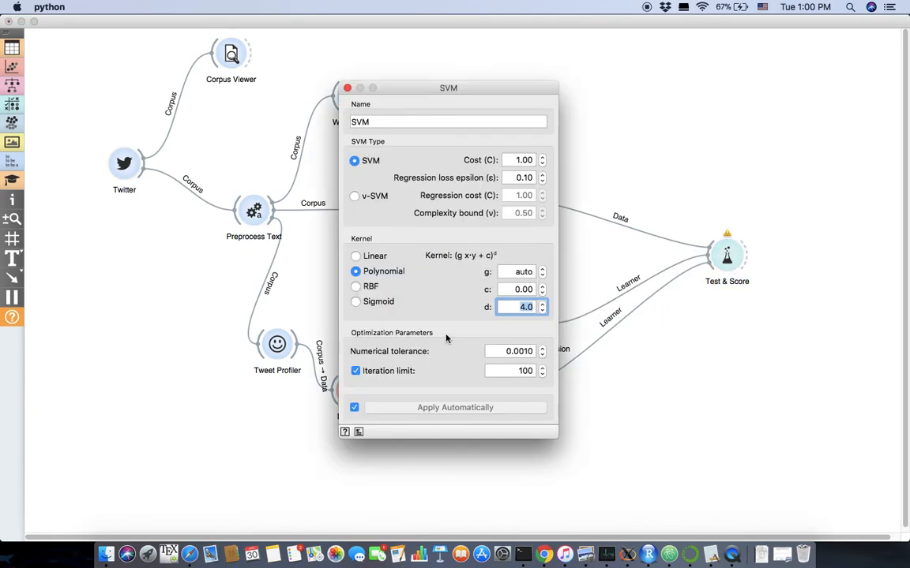
pyautogui.click(346, 89)
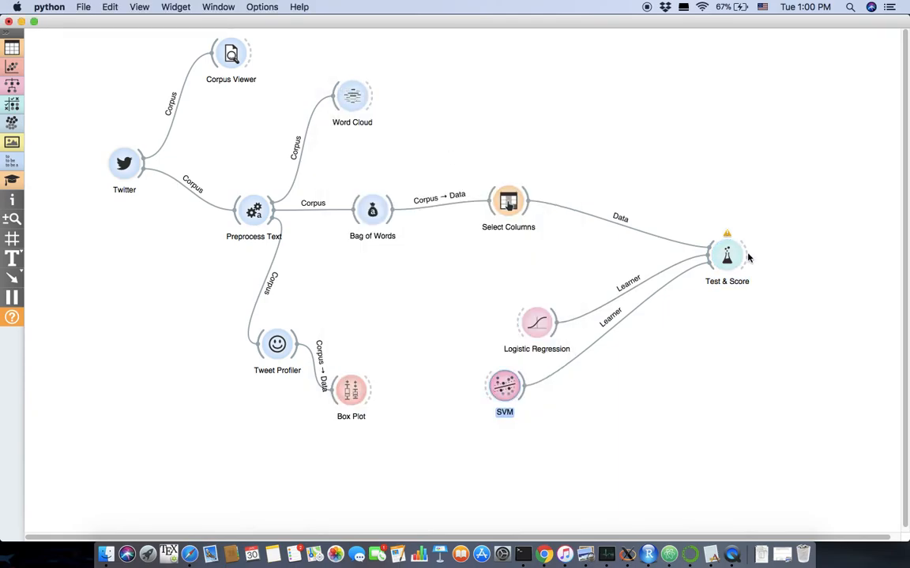
# Step: Add a Neural Network learner below SVM feeding Test & Score, and compare the evaluation results of all three learners
pyautogui.moveTo(709, 255); pyautogui.dragTo(556, 447)
pyautogui.write('ne')
pyautogui.press('Return')
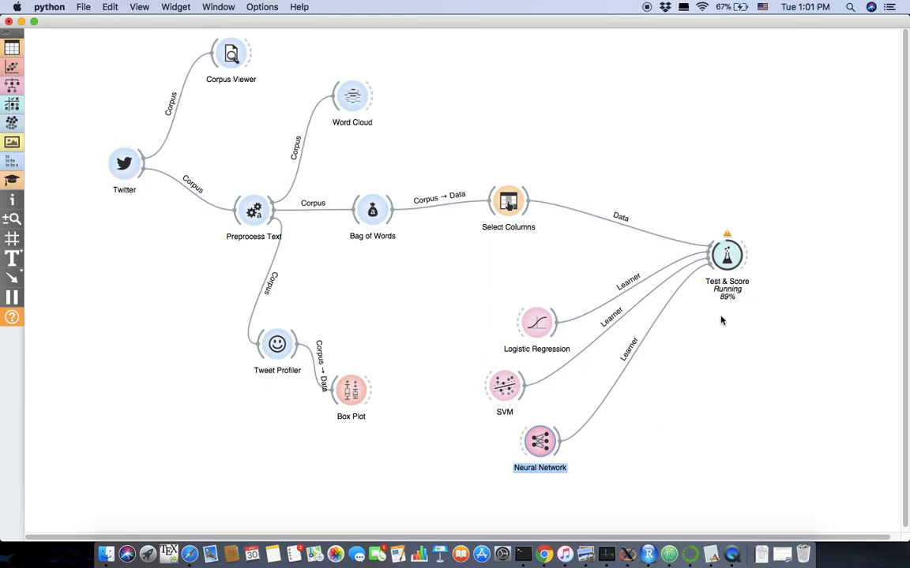
pyautogui.doubleClick(727, 268)
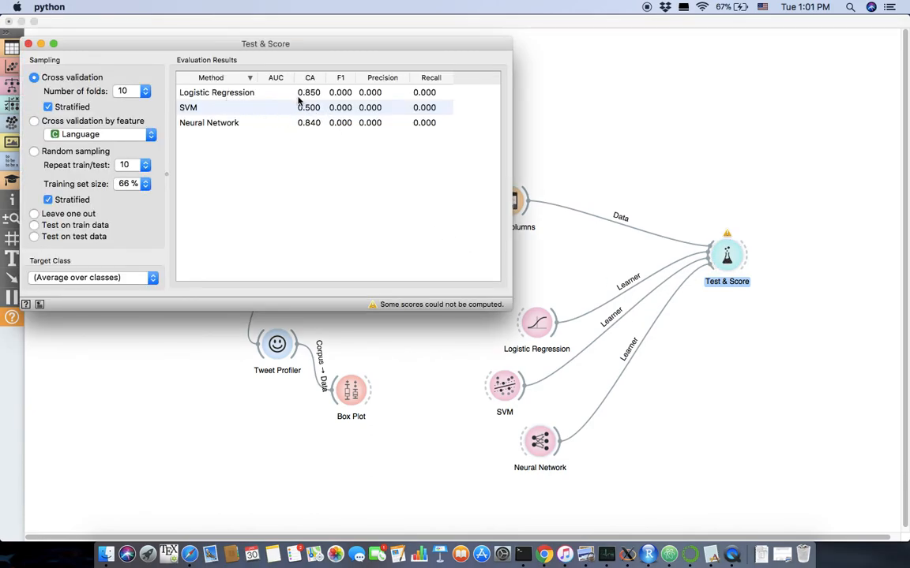
pyautogui.click(29, 43)
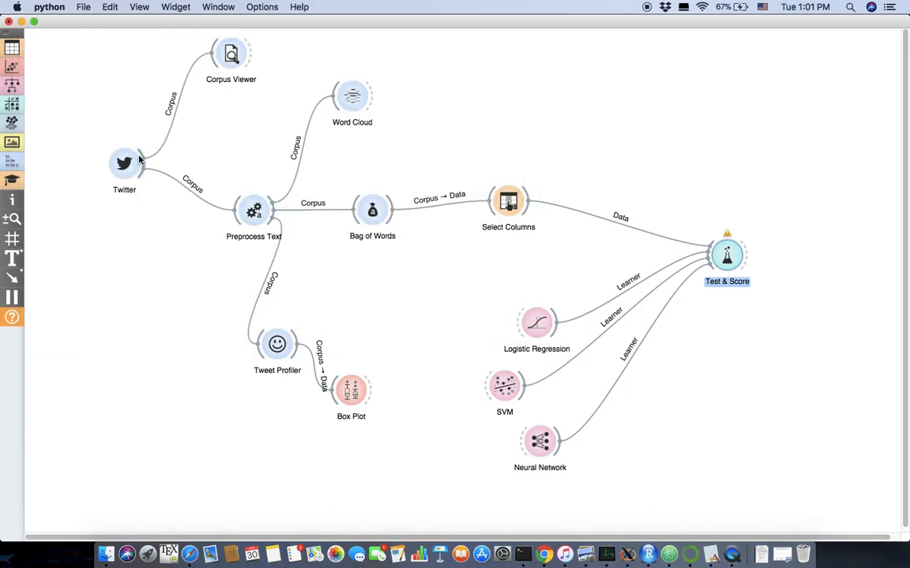